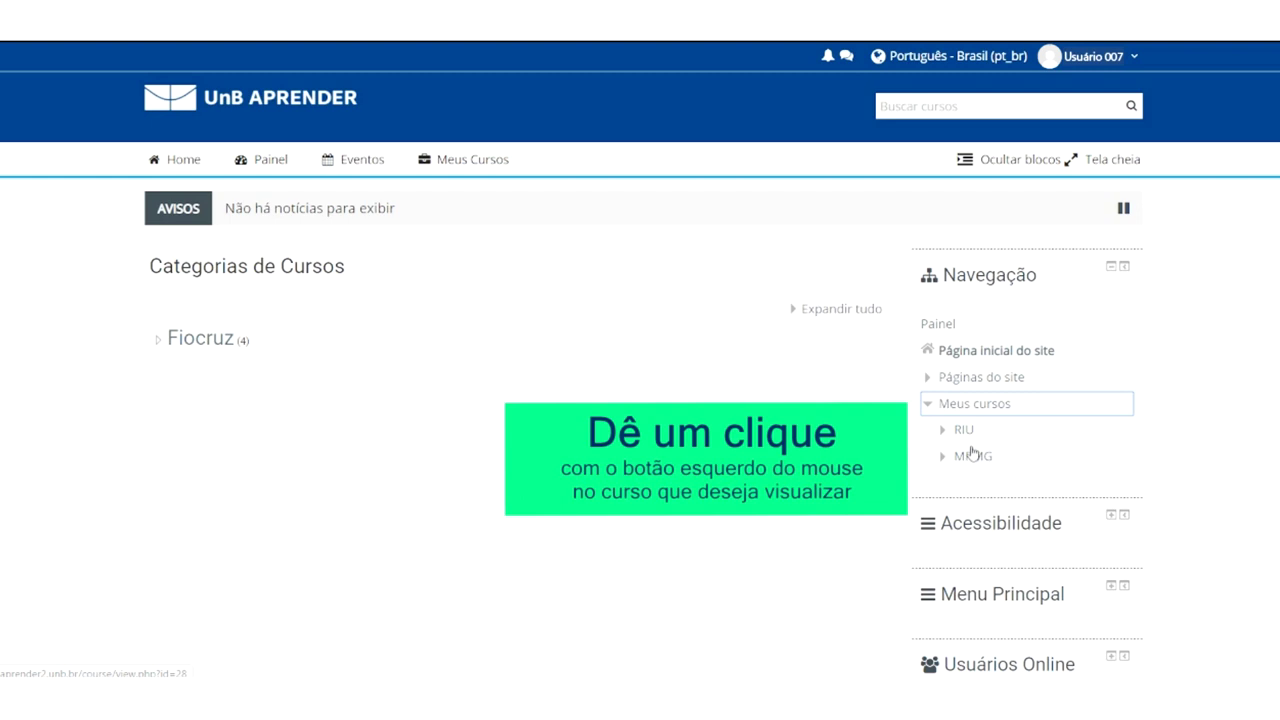
Open the MPMG course from the Meus cursos list in the Navegação block
{"action": "left_click", "coordinate": [972, 455]}
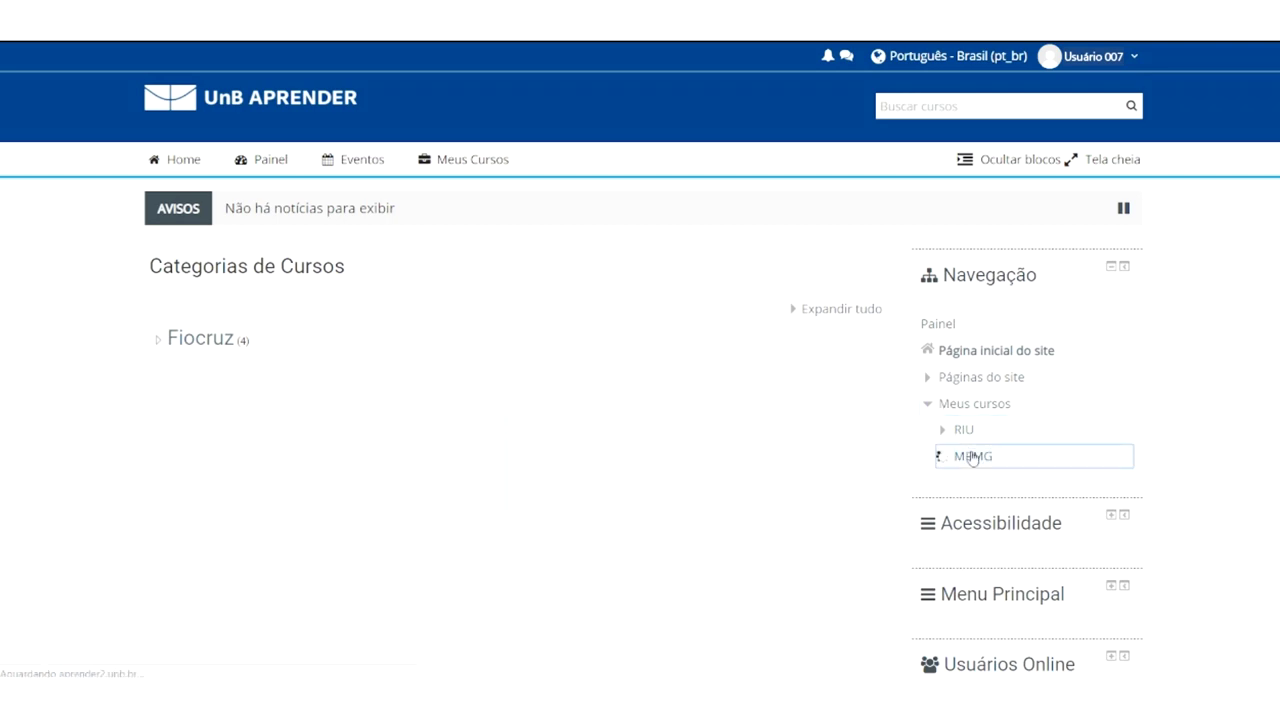
{"action": "scroll", "coordinate": [990, 440], "scroll_direction": "down", "scroll_amount": 1}
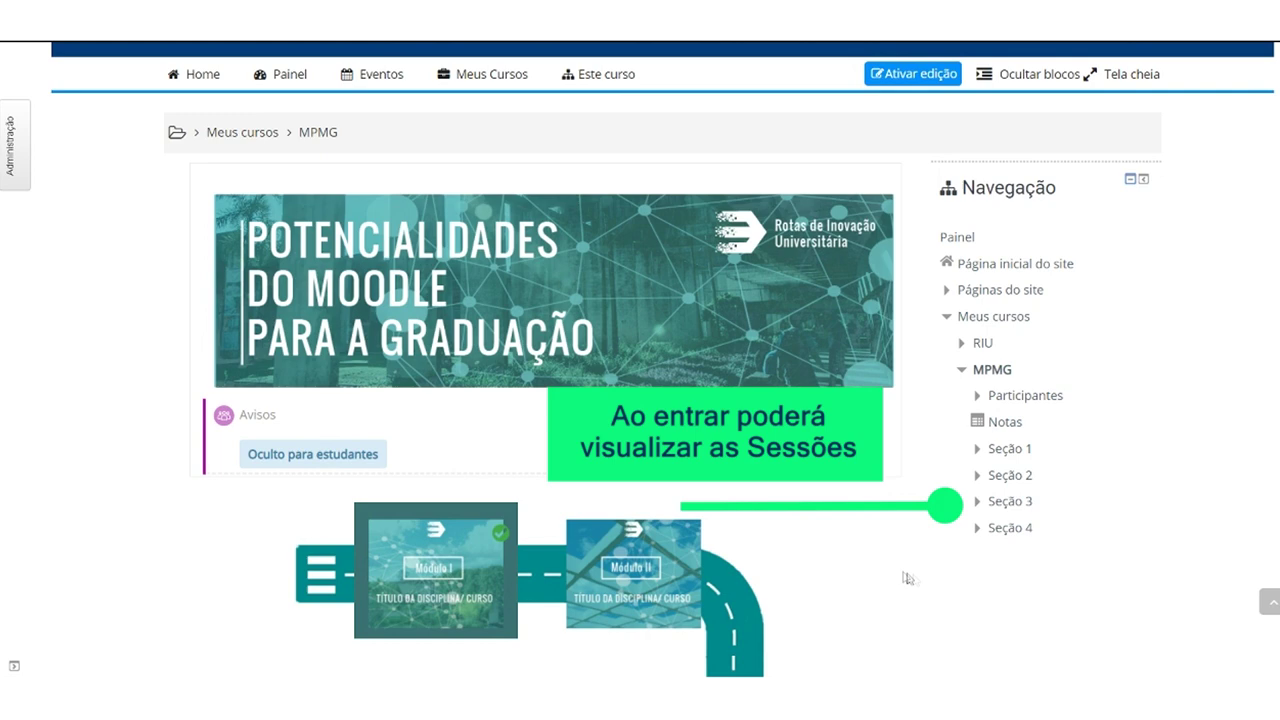
Collapse the MPMG branch in the course navigation tree and minimise the whole Navegação block
{"action": "left_click", "coordinate": [961, 363]}
{"action": "left_click", "coordinate": [948, 318]}
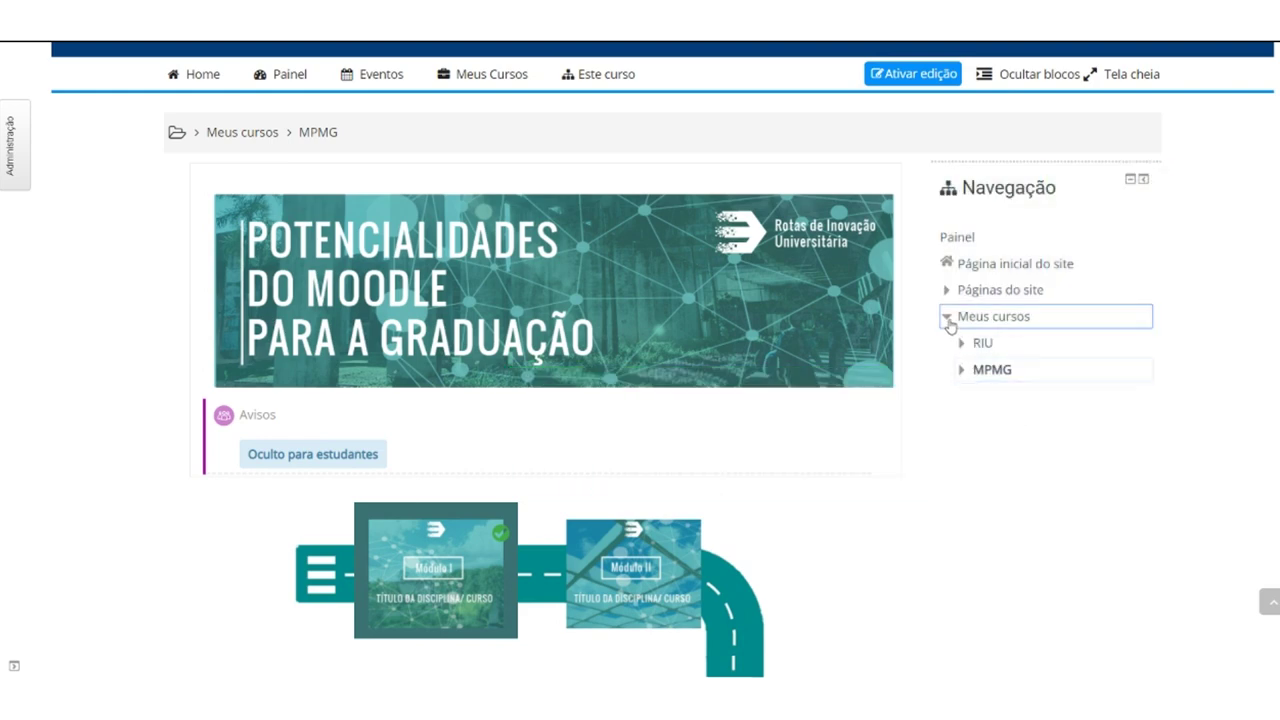
{"action": "left_click", "coordinate": [1131, 179]}
{"action": "scroll", "coordinate": [616, 170], "scroll_direction": "up", "scroll_amount": 2}
{"action": "left_click", "coordinate": [616, 160]}
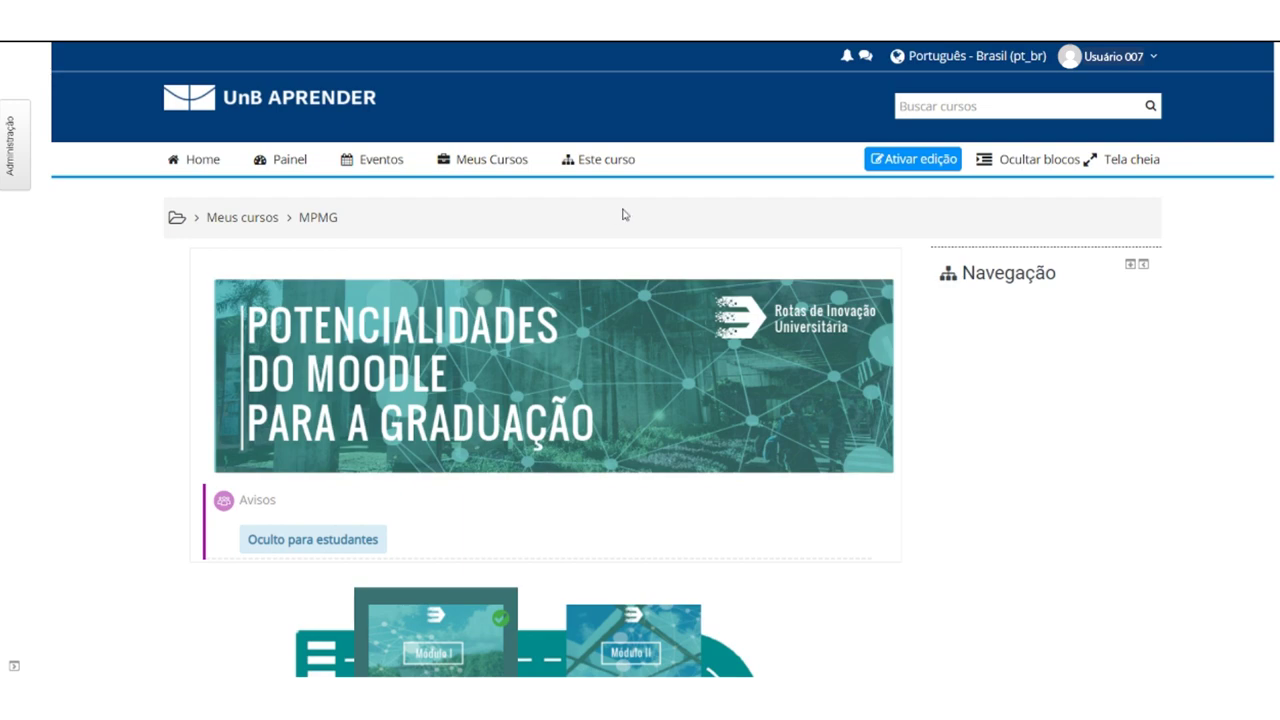
Look over the course track's modules and open the Potencialidades do Moodle para a Graduação resource from Módulo I
{"action": "scroll", "coordinate": [387, 300], "scroll_direction": "down", "scroll_amount": 2}
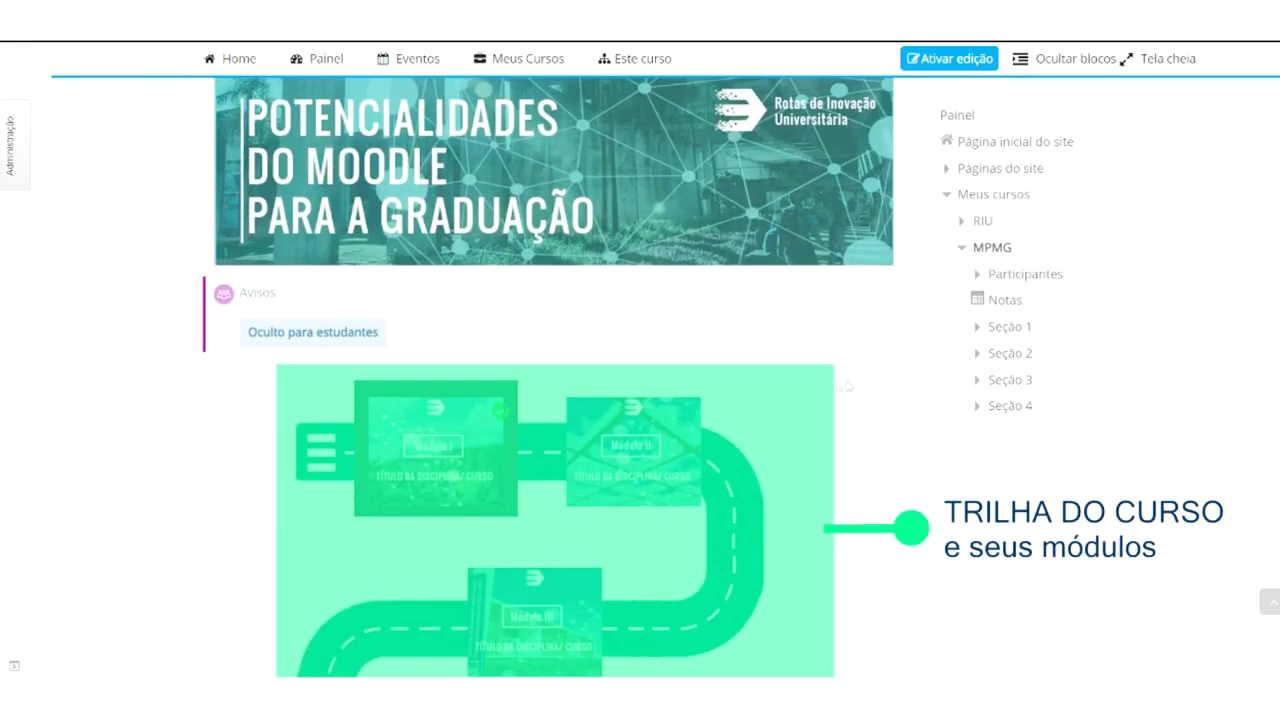
{"action": "scroll", "coordinate": [866, 378], "scroll_direction": "down", "scroll_amount": 4}
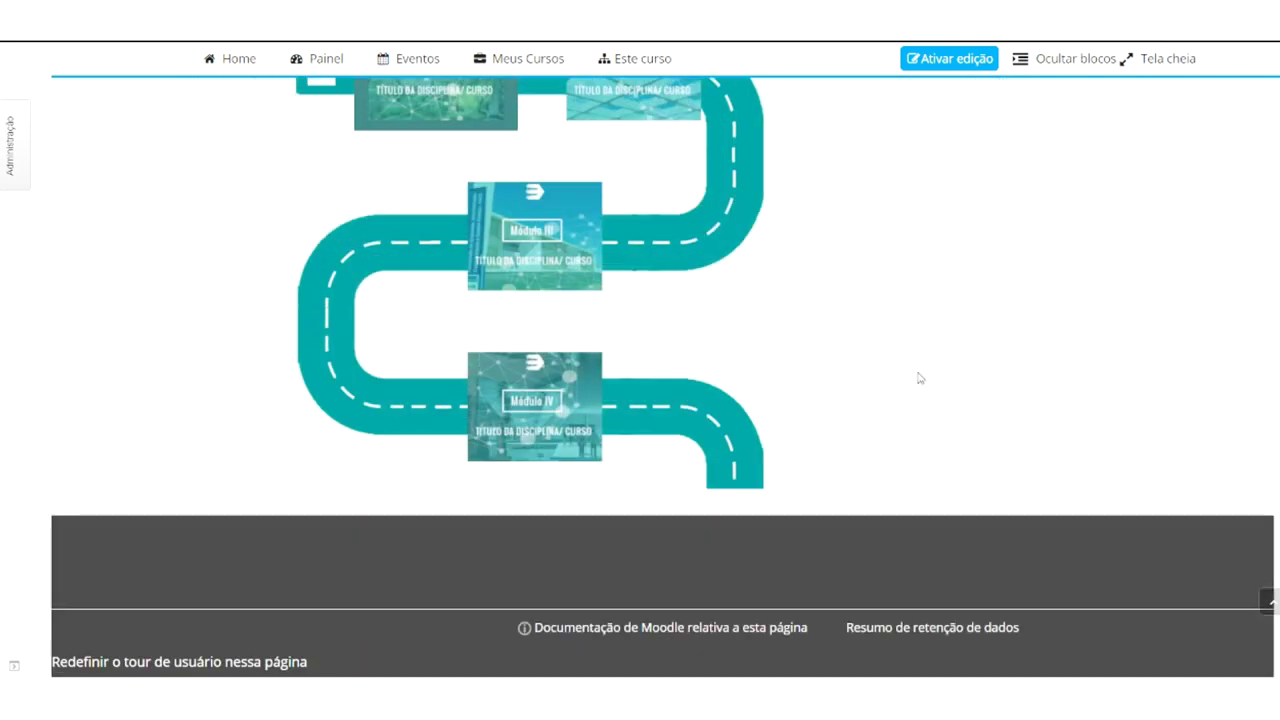
{"action": "scroll", "coordinate": [900, 385], "scroll_direction": "up", "scroll_amount": 3}
{"action": "scroll", "coordinate": [881, 393], "scroll_direction": "up", "scroll_amount": 2}
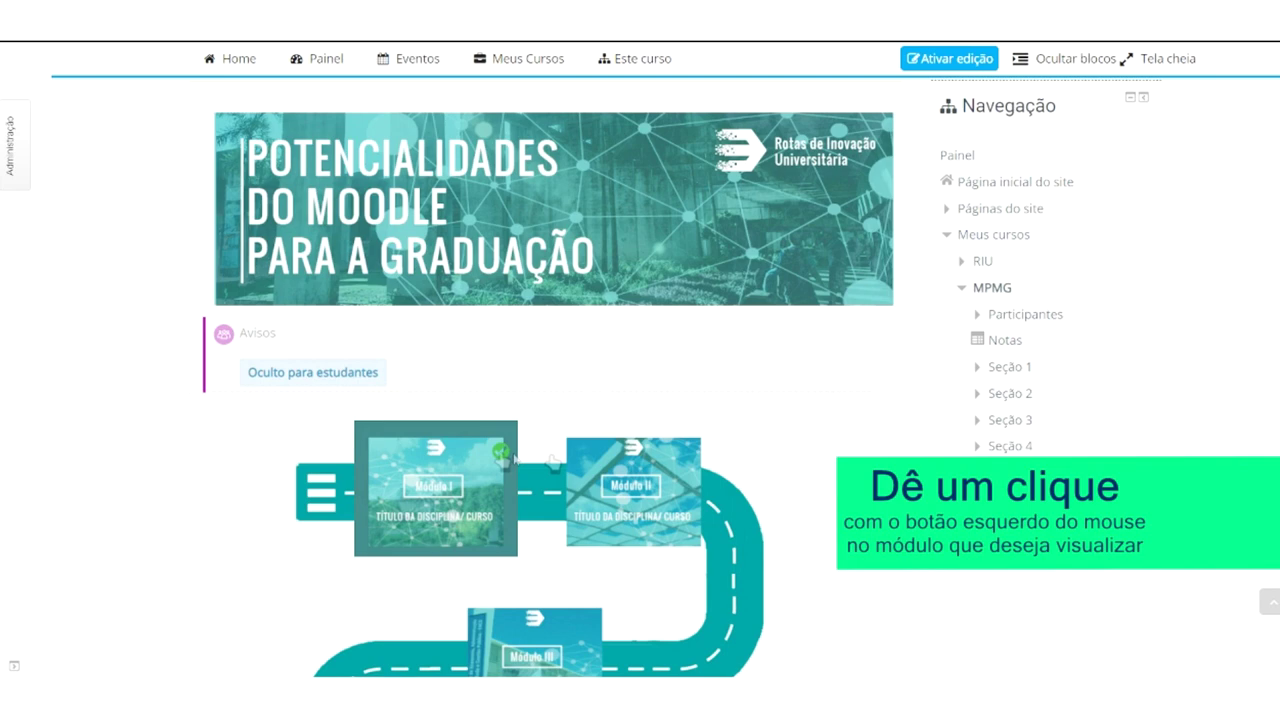
{"action": "left_click", "coordinate": [474, 466]}
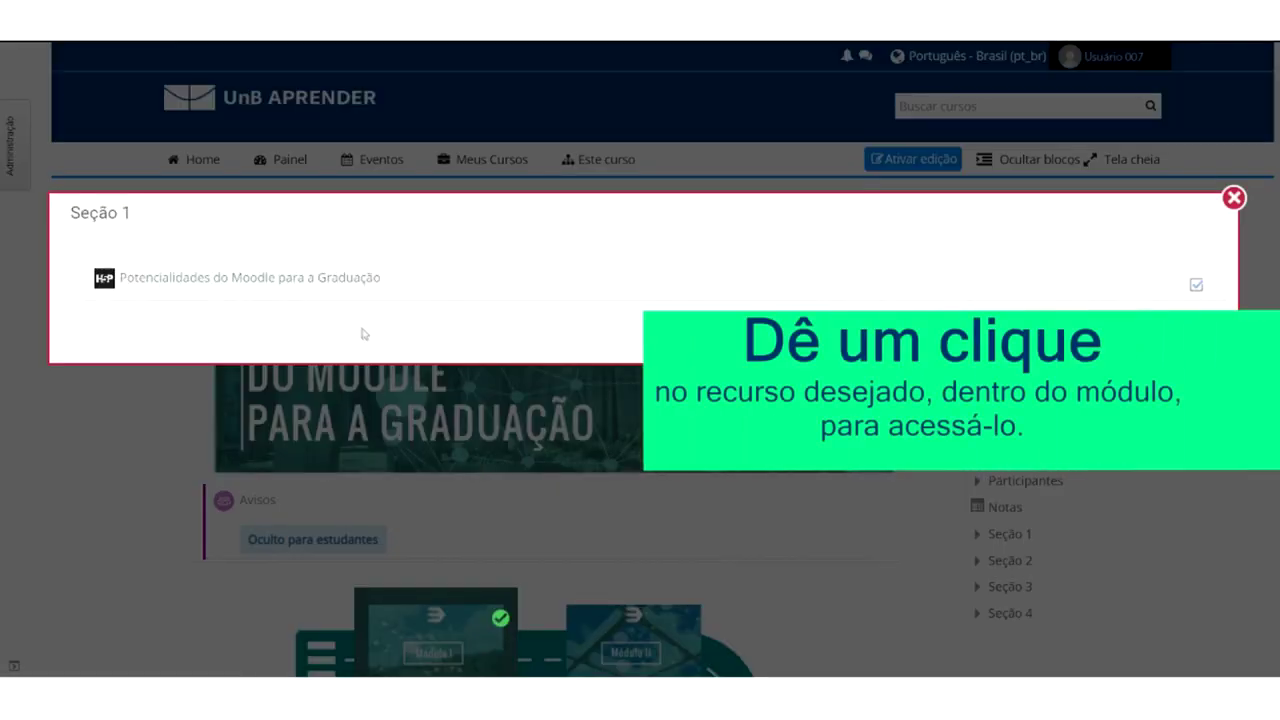
{"action": "left_click", "coordinate": [316, 277]}
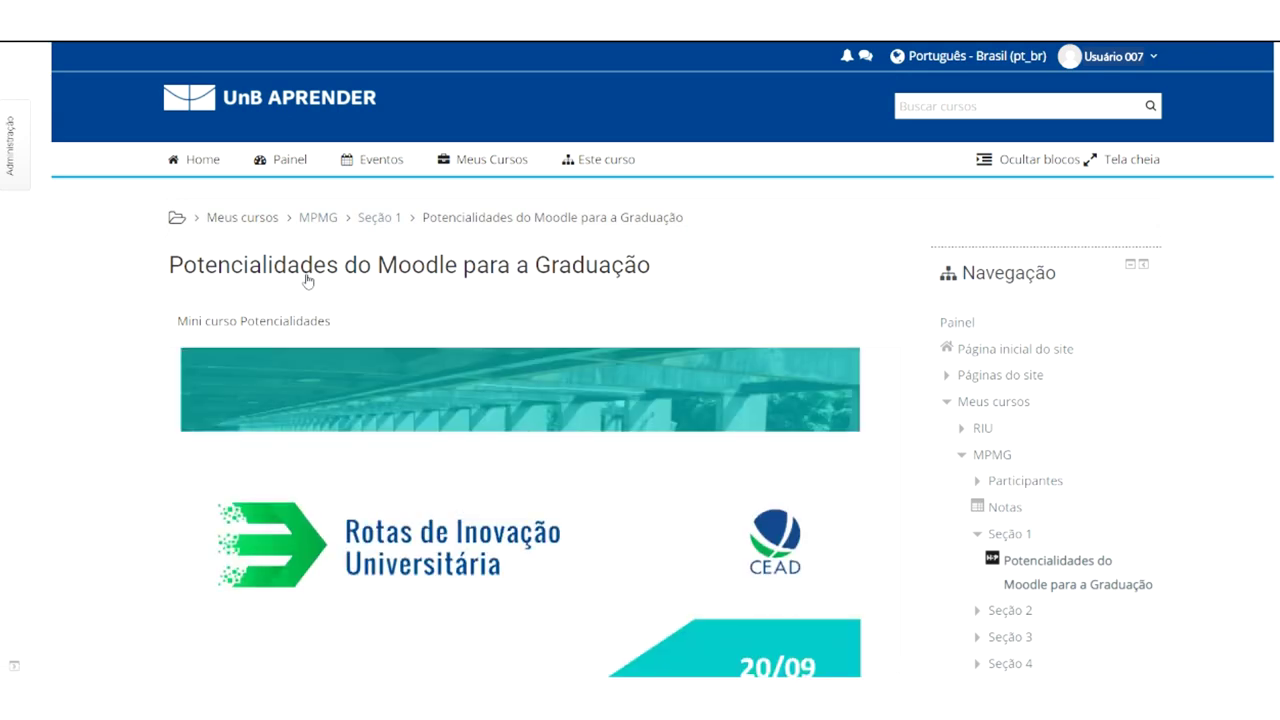
Advance the Potencialidades do Moodle para a Graduação presentation to slide 2
{"action": "scroll", "coordinate": [900, 345], "scroll_direction": "down", "scroll_amount": 1}
{"action": "scroll", "coordinate": [900, 345], "scroll_direction": "down", "scroll_amount": 2}
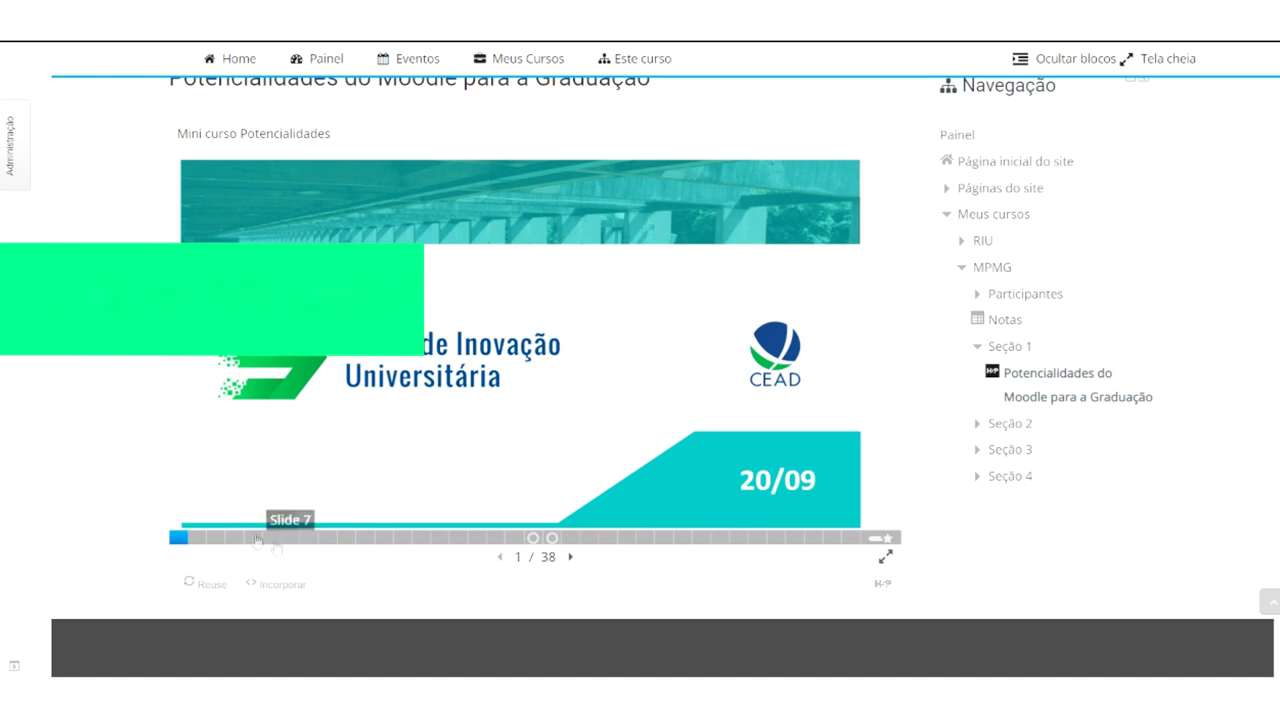
{"action": "left_click", "coordinate": [201, 540]}
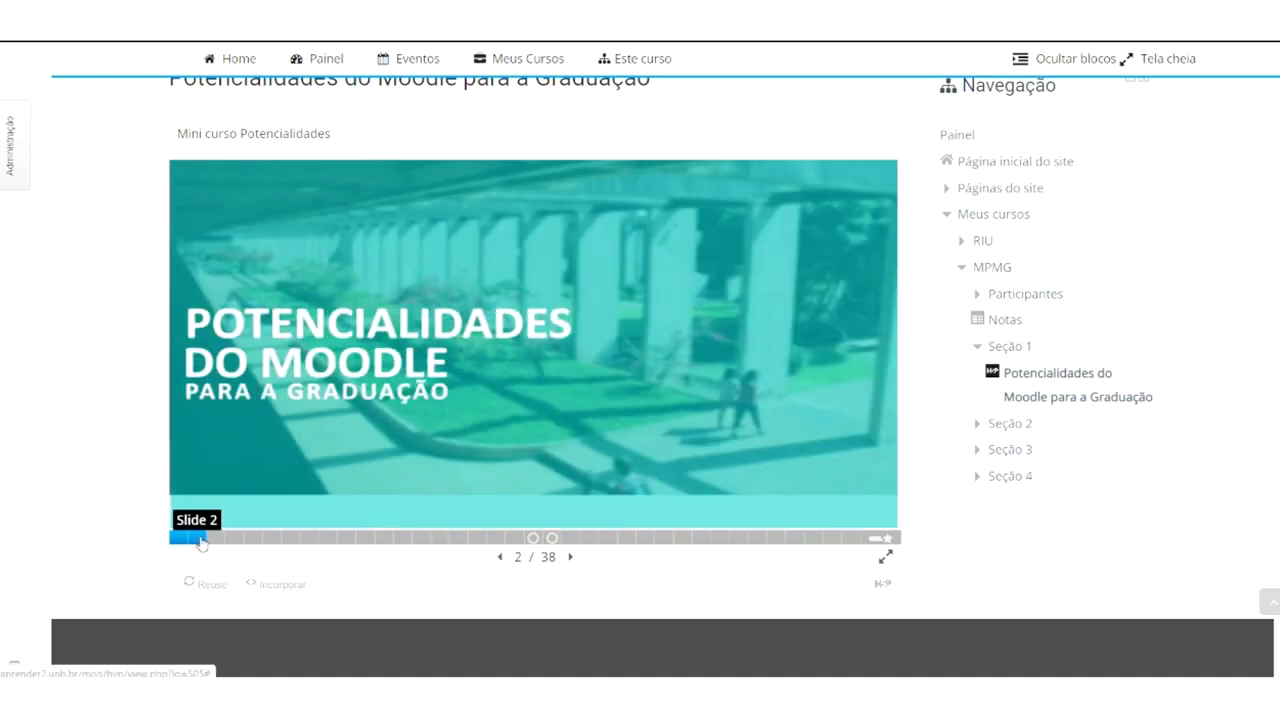
Return to the site's home page and collapse its Navegação block
{"action": "scroll", "coordinate": [932, 393], "scroll_direction": "up", "scroll_amount": 3}
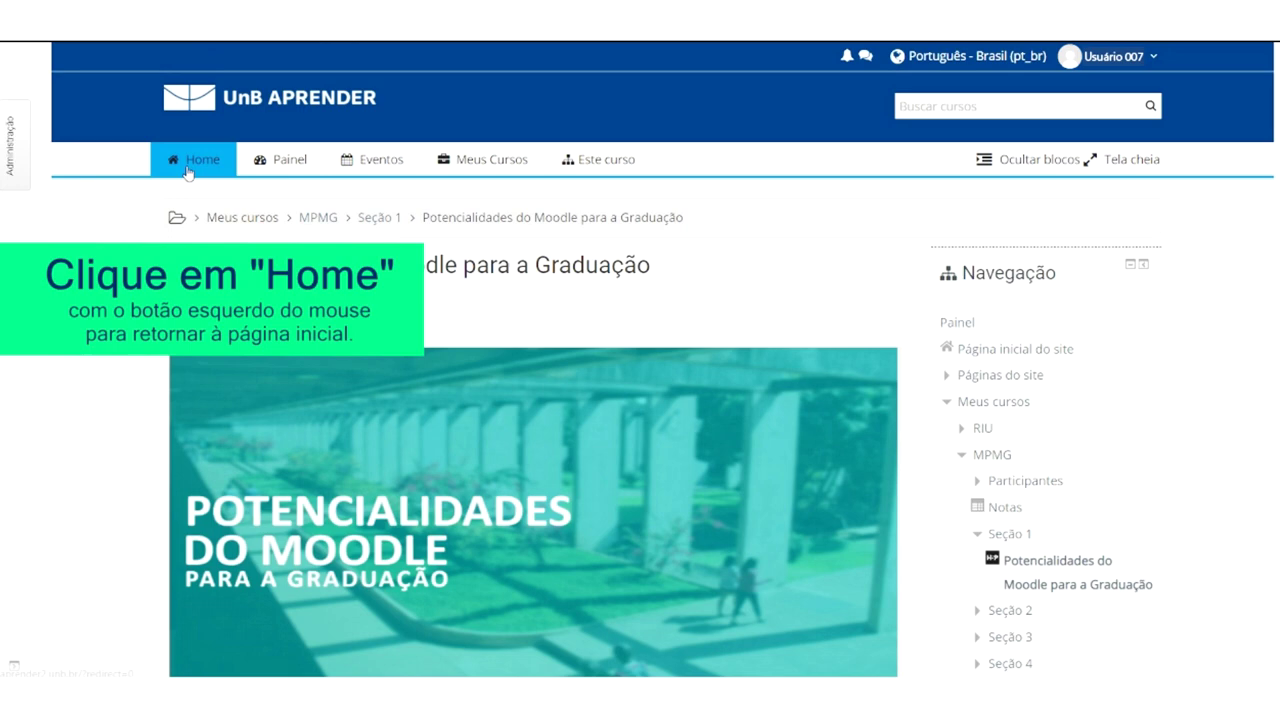
{"action": "left_click", "coordinate": [186, 172]}
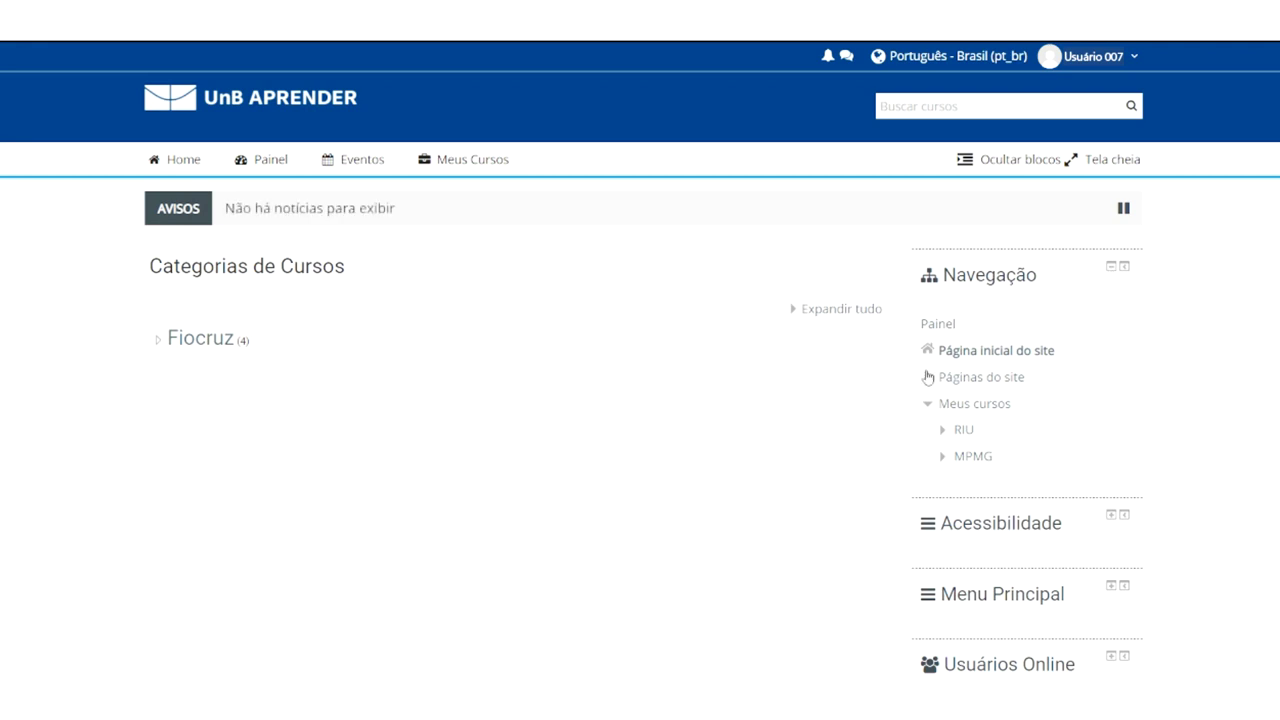
{"action": "left_click", "coordinate": [1112, 274]}
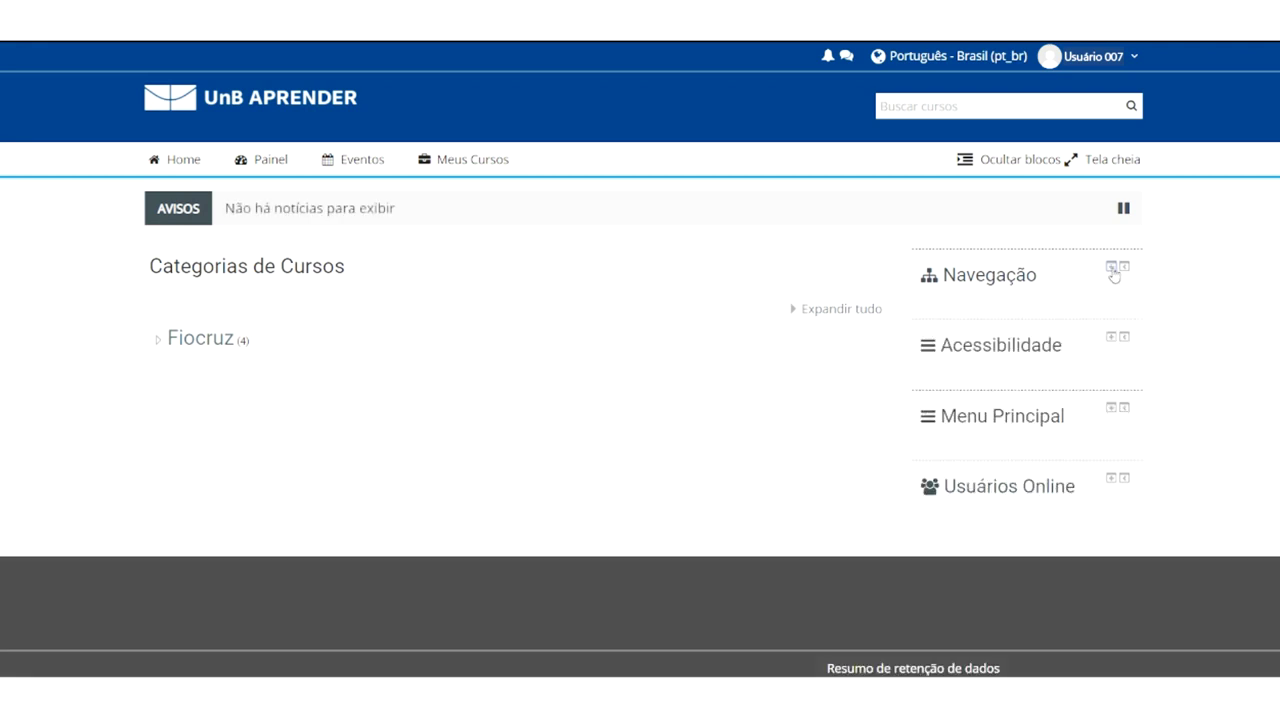
Expand the Acessibilidade block, enlarge the page text, and restore the default text size
{"action": "left_click", "coordinate": [1113, 341]}
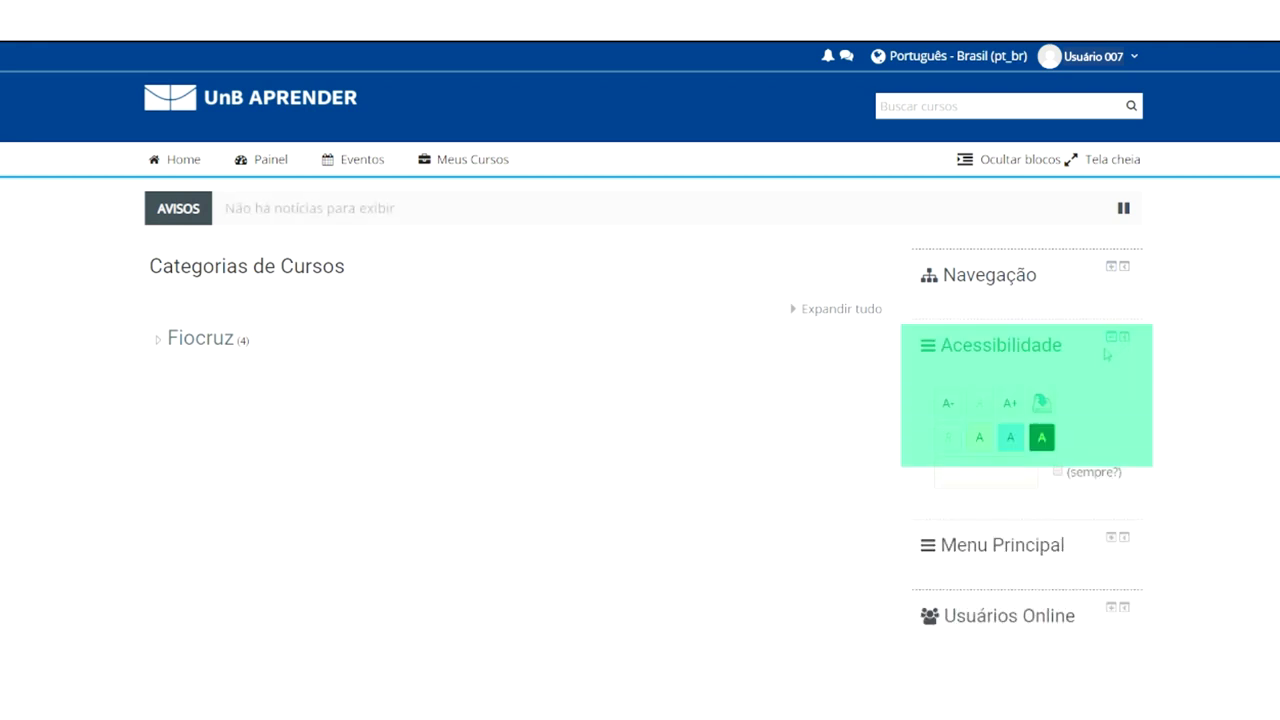
{"action": "left_click", "coordinate": [1031, 364]}
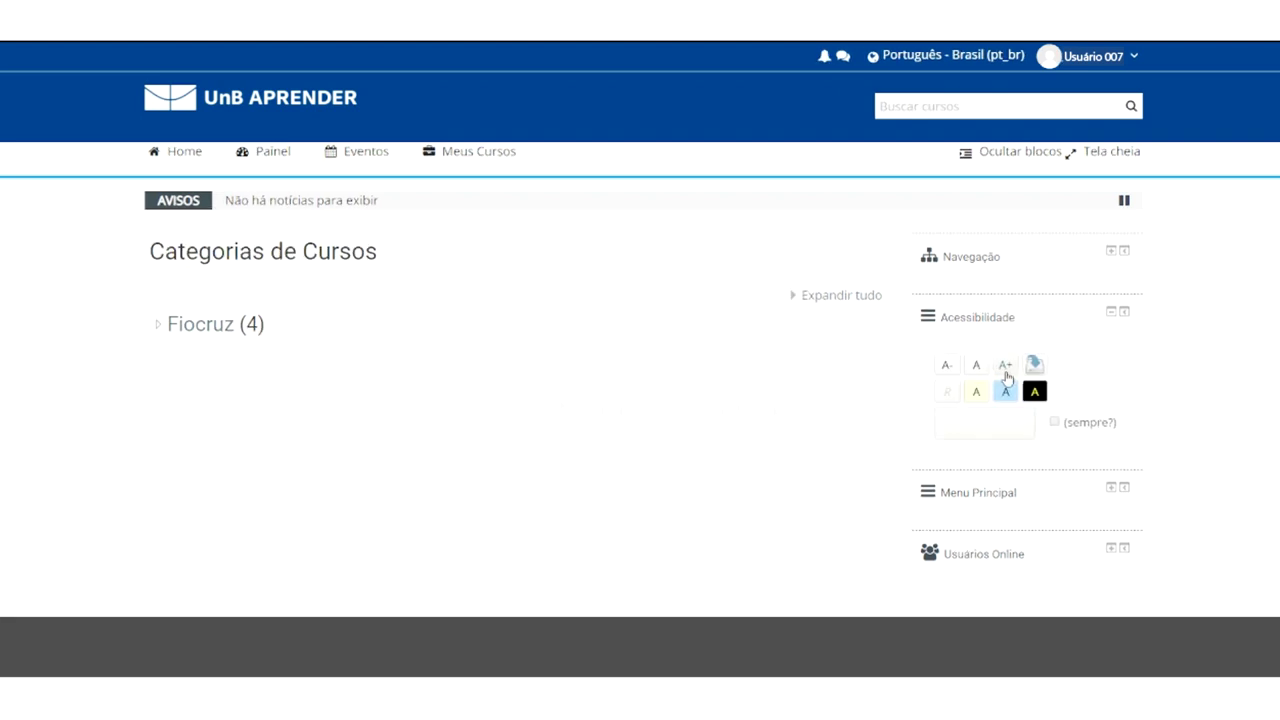
{"action": "left_click", "coordinate": [1012, 369]}
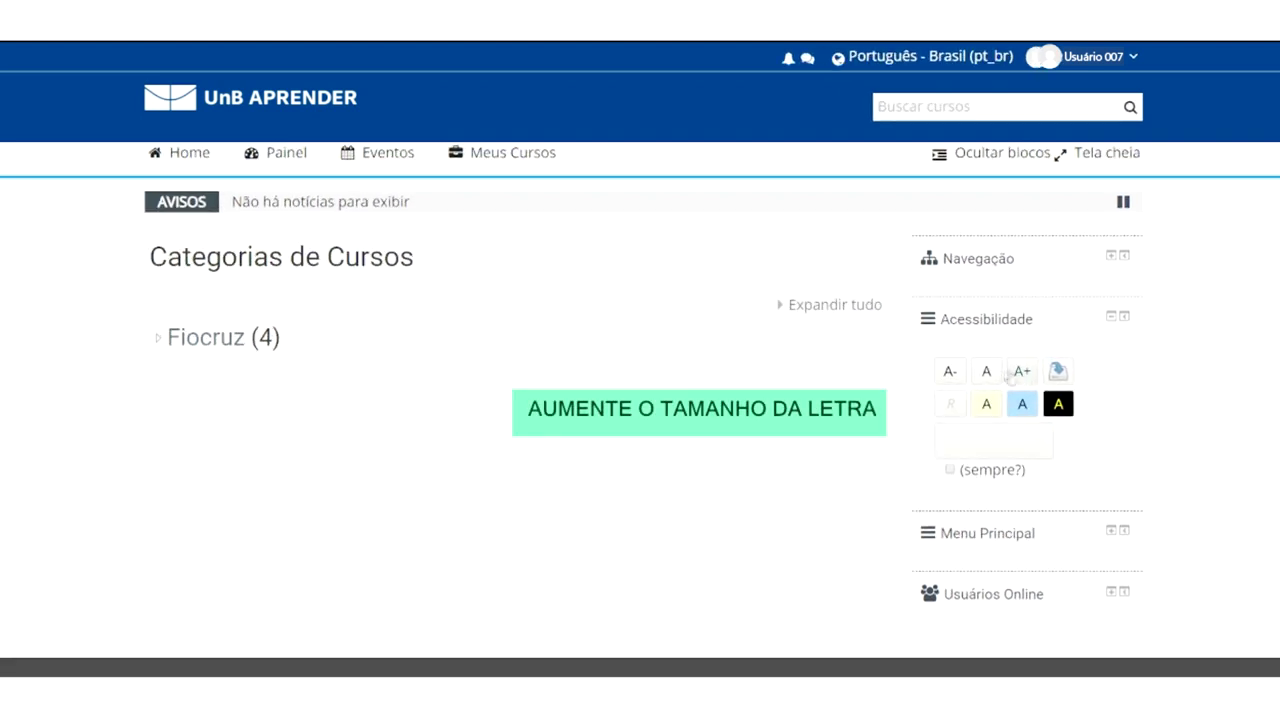
{"action": "left_click", "coordinate": [983, 370]}
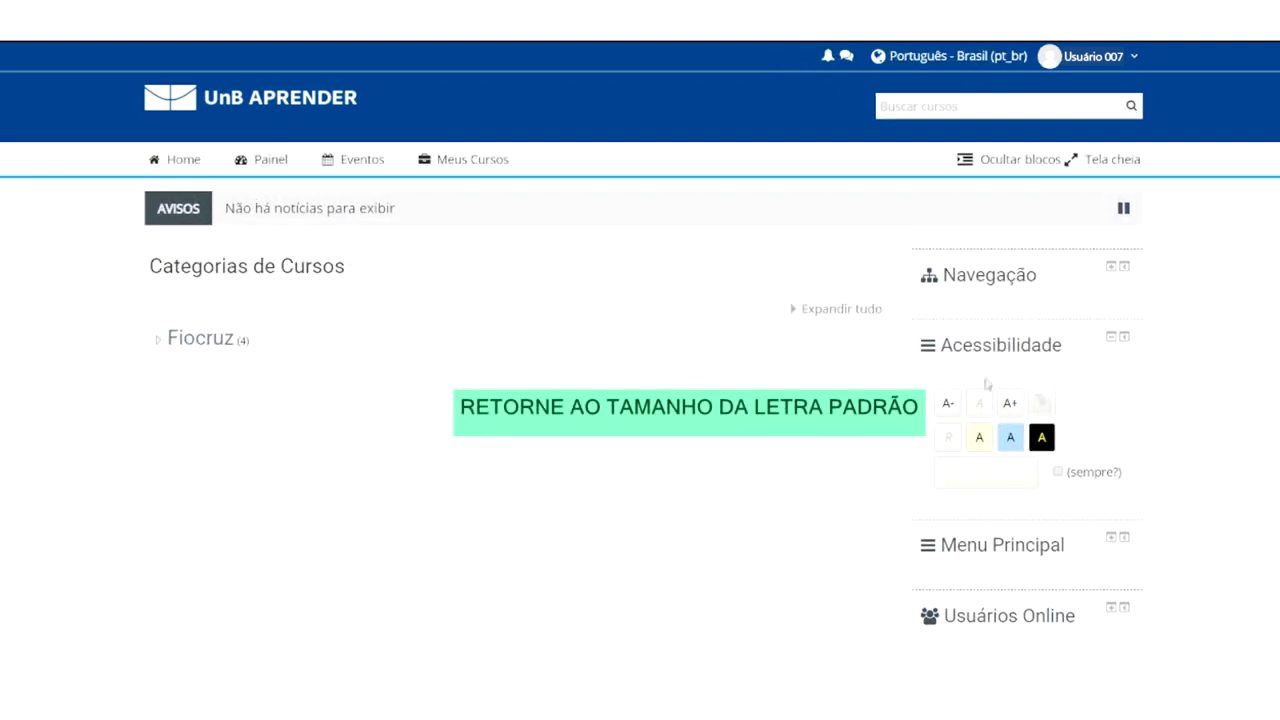
Try the cream, blue and black page background schemes in turn, resetting to the default colours after each
{"action": "left_click", "coordinate": [985, 439]}
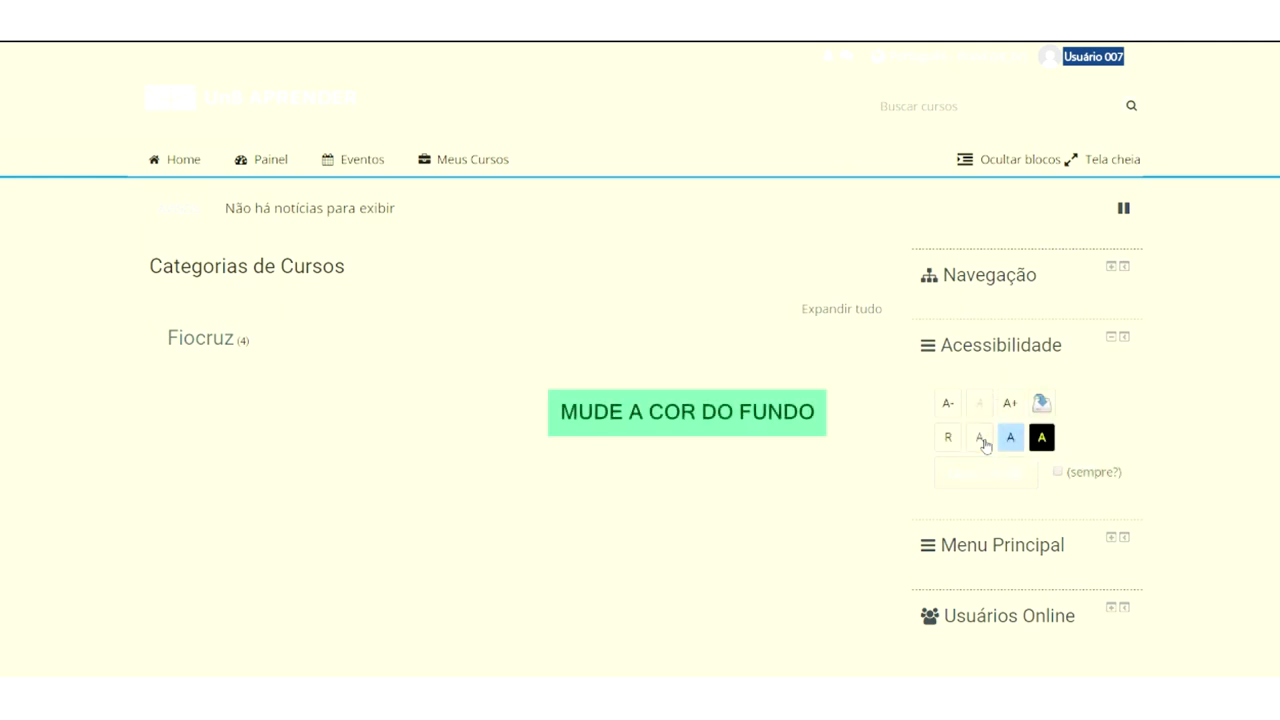
{"action": "left_click", "coordinate": [948, 437]}
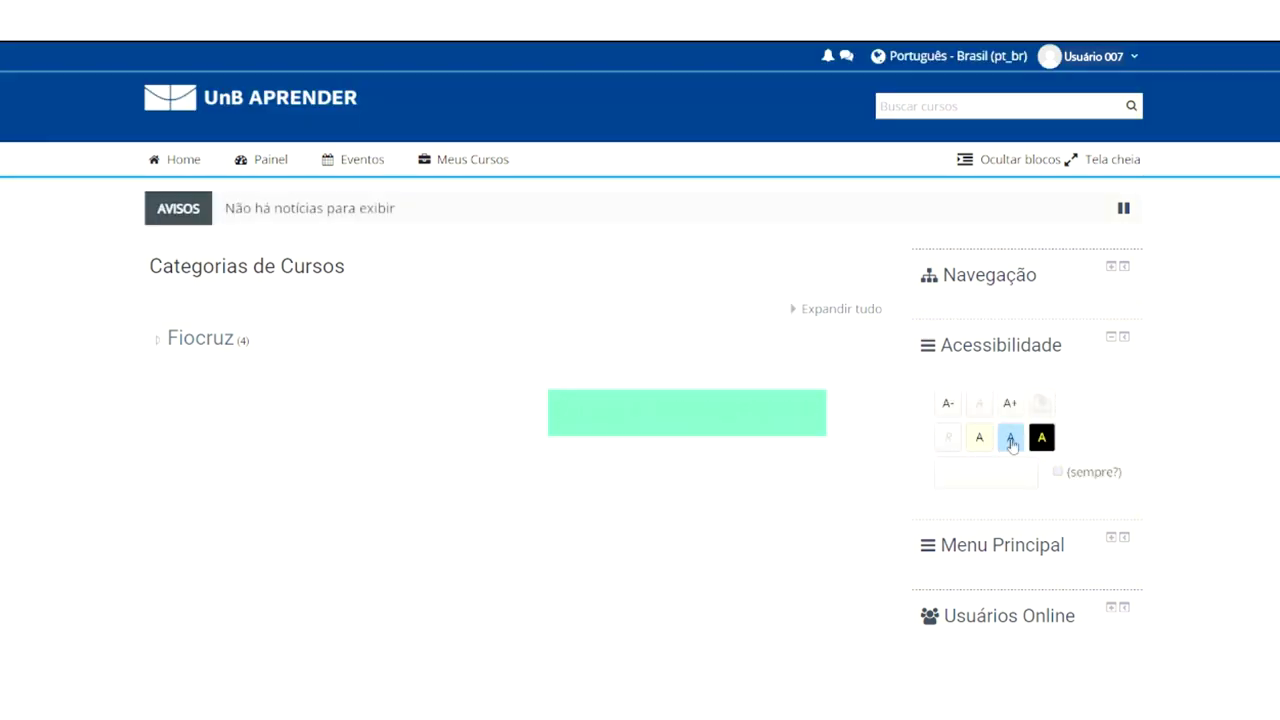
{"action": "left_click", "coordinate": [1005, 443]}
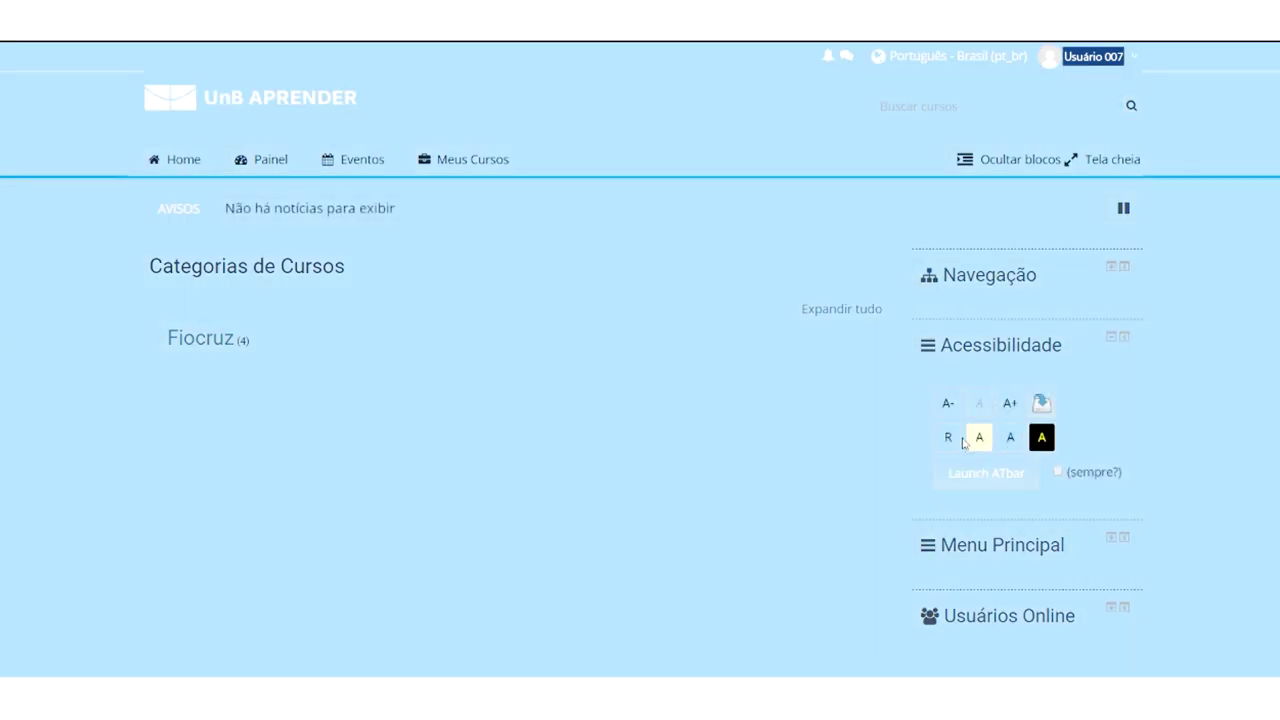
{"action": "left_click", "coordinate": [948, 437]}
{"action": "left_click", "coordinate": [1043, 440]}
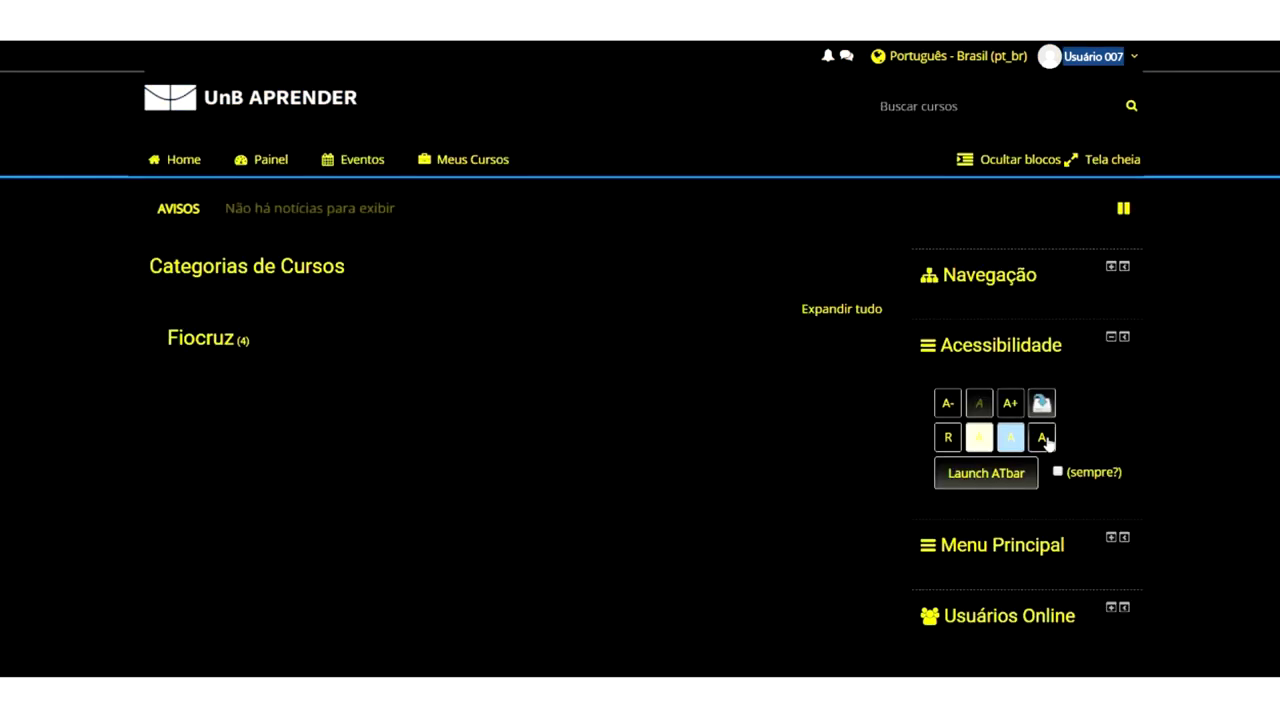
{"action": "left_click", "coordinate": [949, 437]}
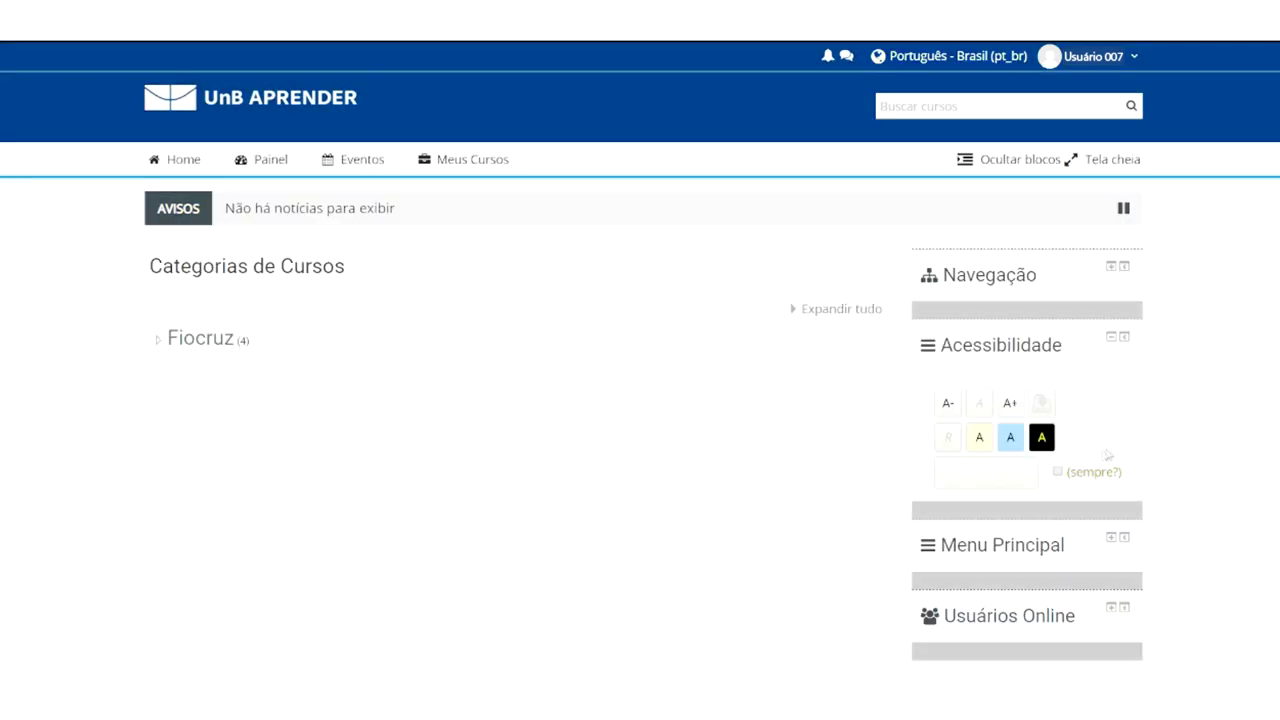
Collapse the Acessibilidade block and check the contents of the Menu Principal and Usuários Online blocks
{"action": "scroll", "coordinate": [1110, 437], "scroll_direction": "down", "scroll_amount": 2}
{"action": "left_click", "coordinate": [1114, 190]}
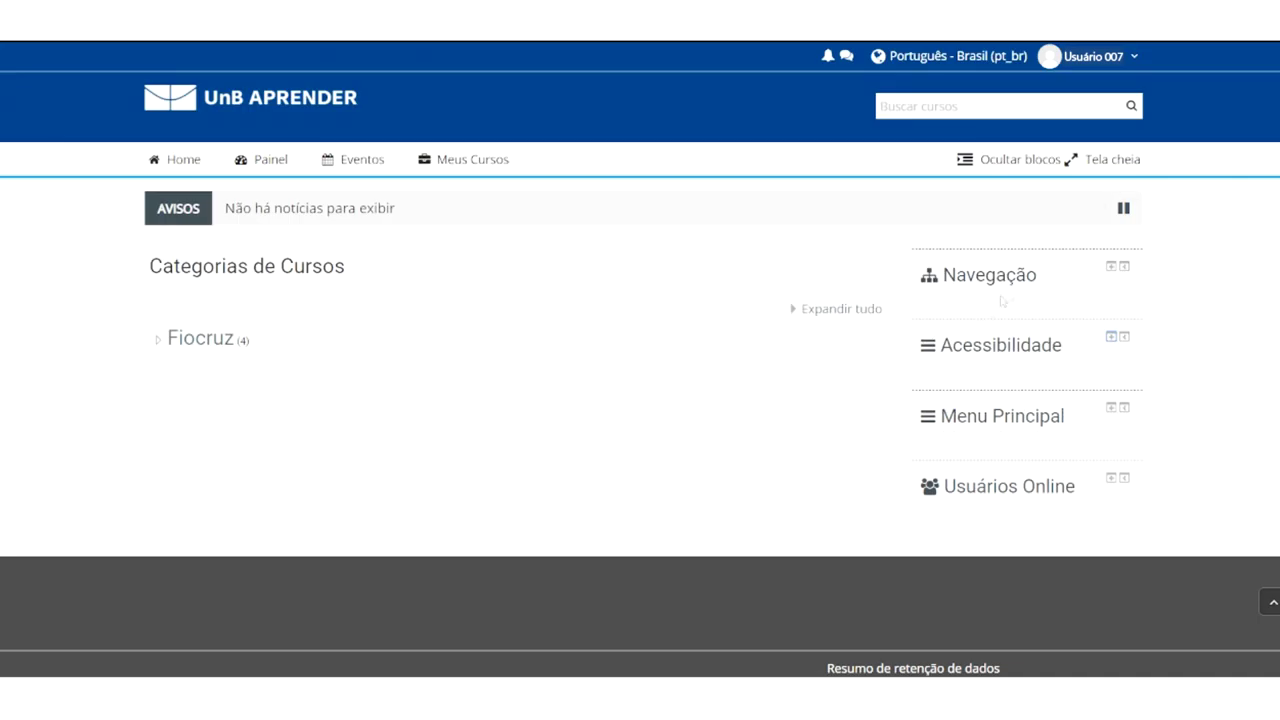
{"action": "left_click", "coordinate": [1109, 408]}
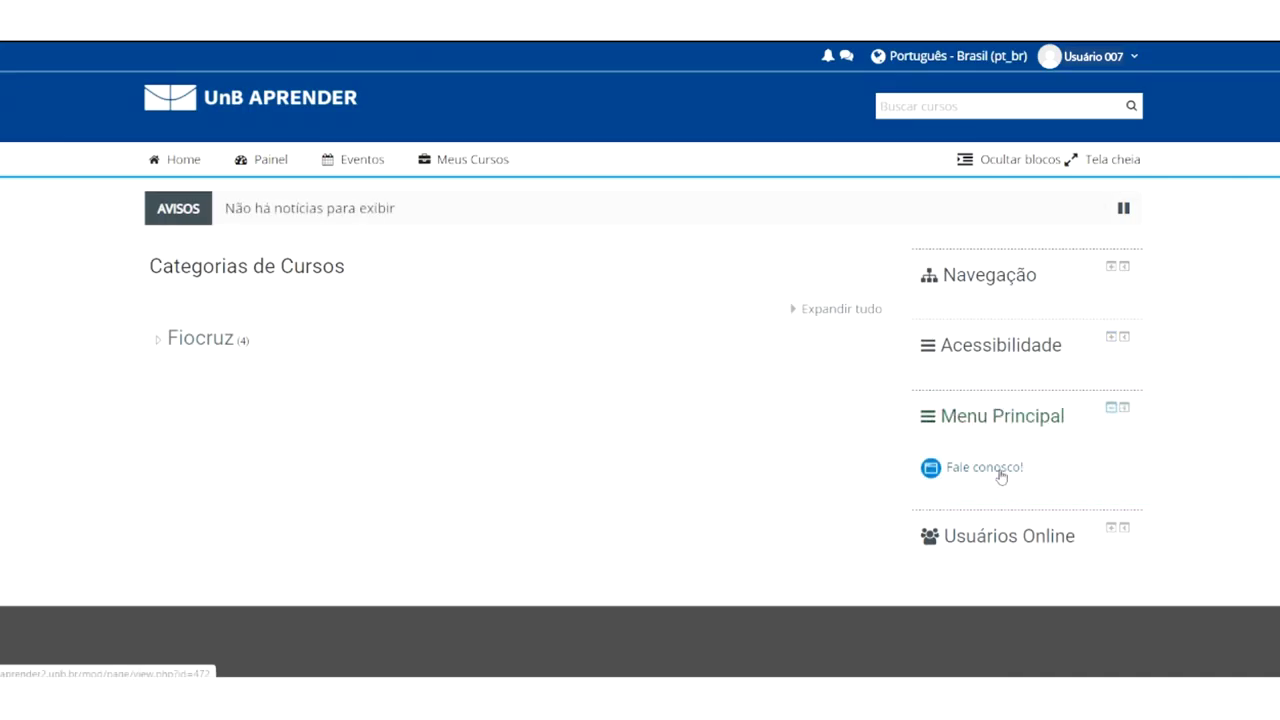
{"action": "left_click", "coordinate": [1111, 408]}
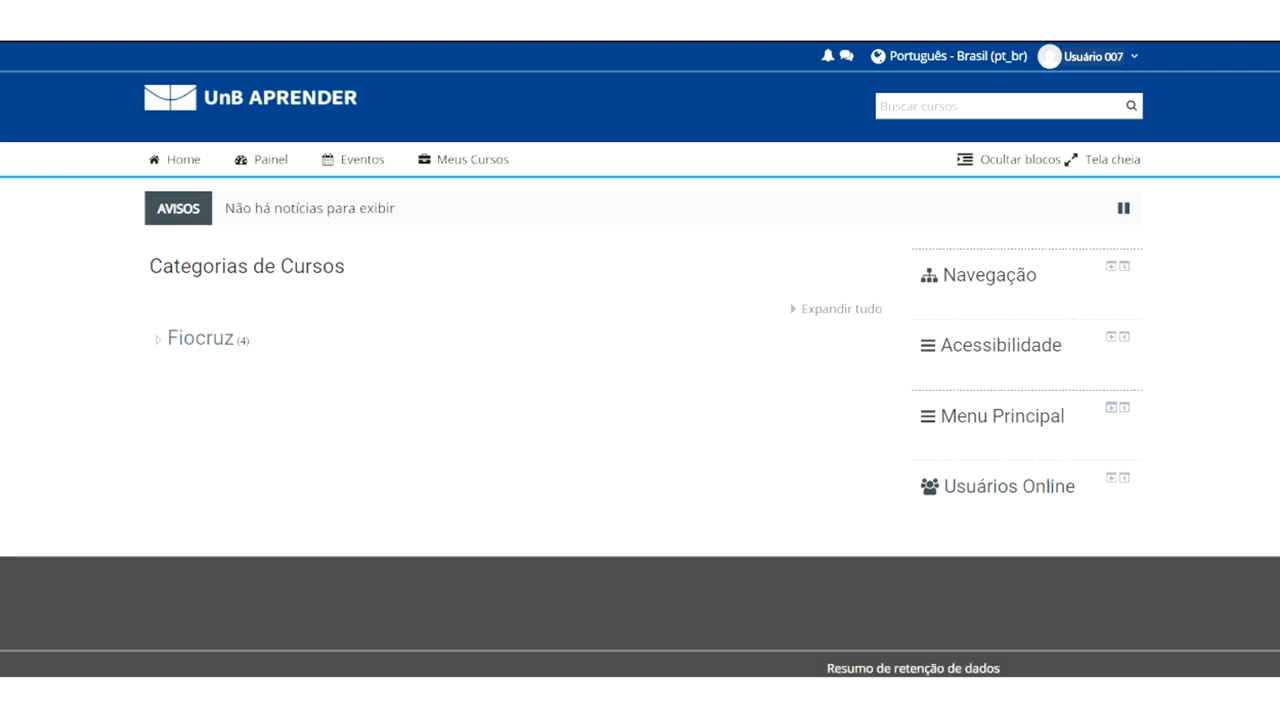
{"action": "left_click", "coordinate": [1111, 478]}
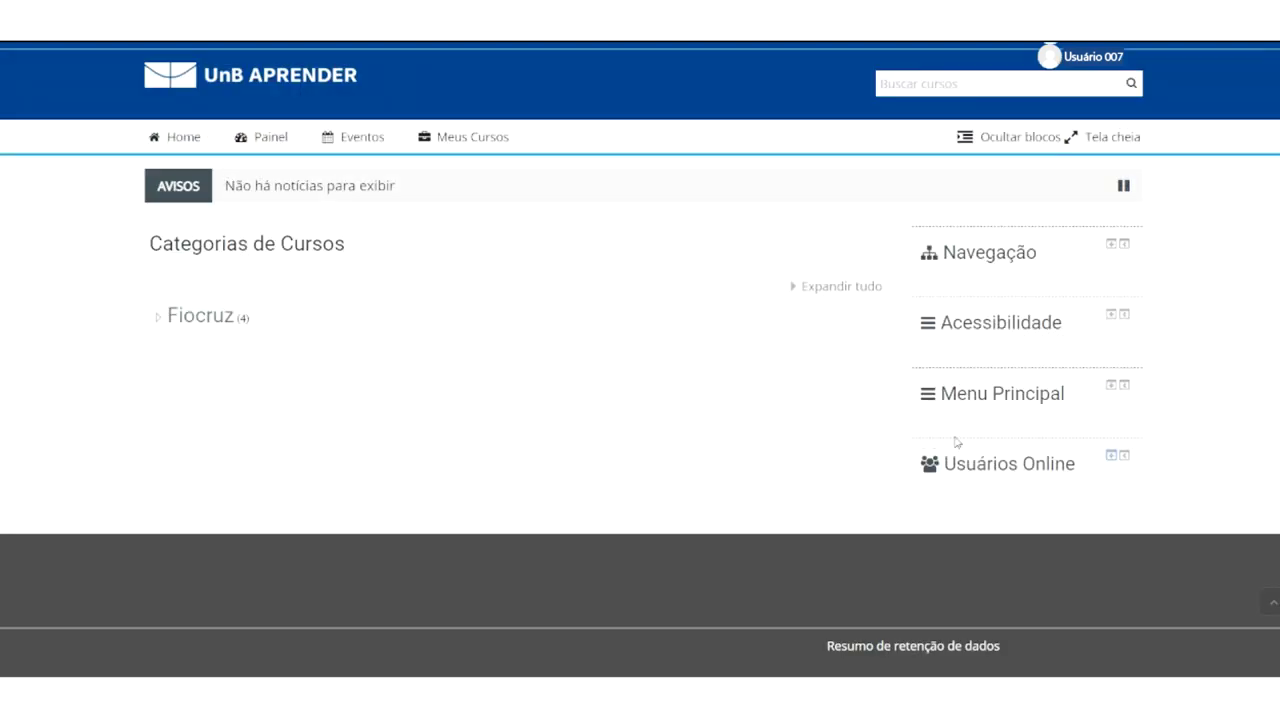
{"action": "scroll", "coordinate": [711, 434], "scroll_direction": "up", "scroll_amount": 1}
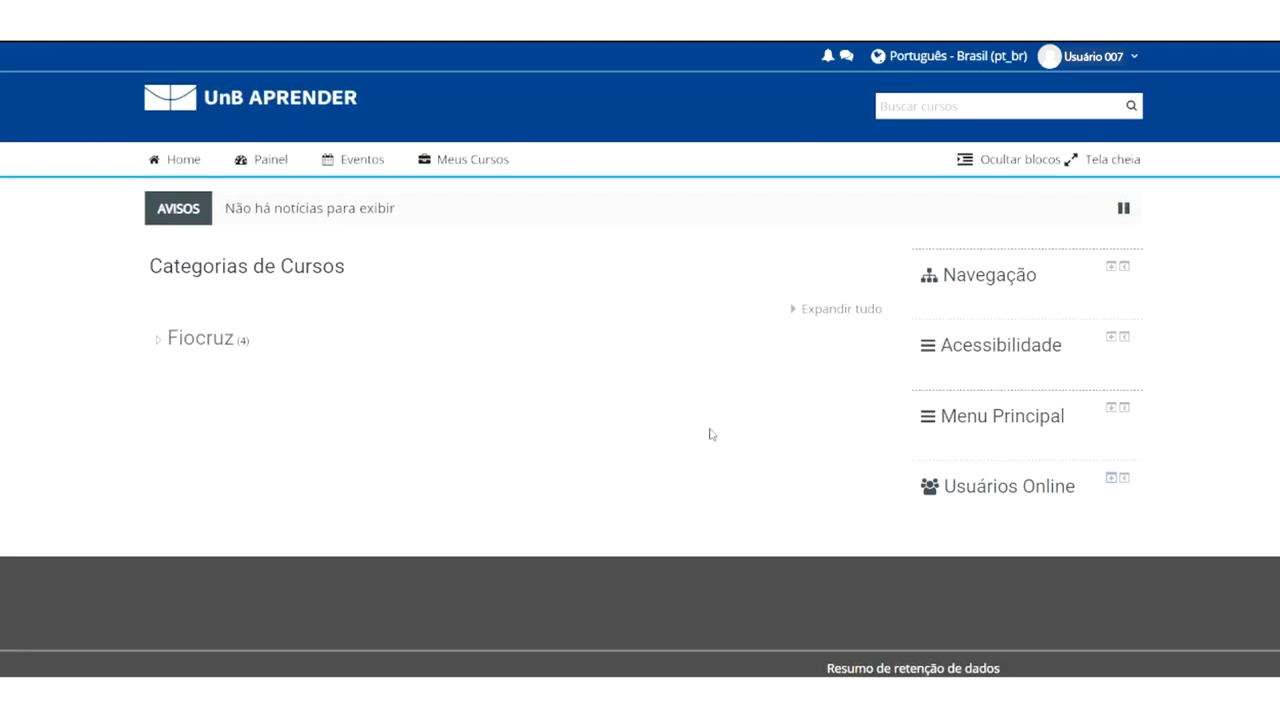
Go to the Painel page, check the Cursos acessados recentemente block, and expand Resumo dos cursos
{"action": "left_click", "coordinate": [259, 170]}
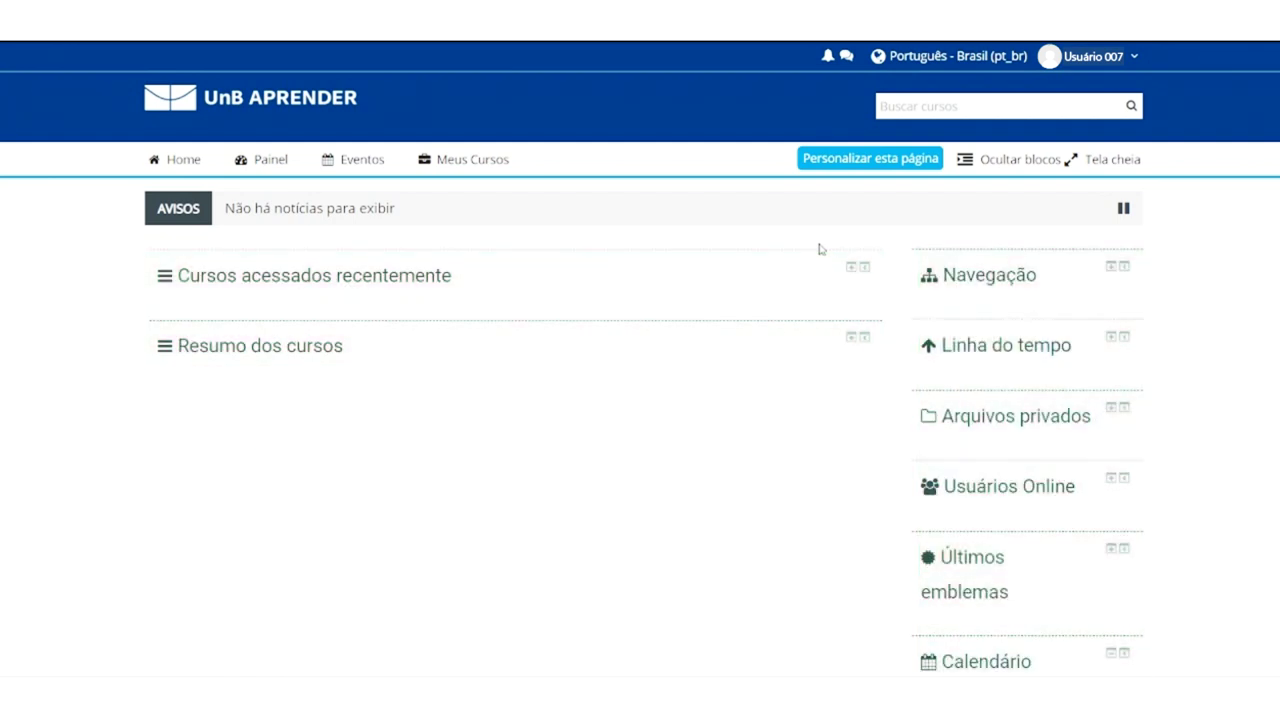
{"action": "left_click", "coordinate": [852, 268]}
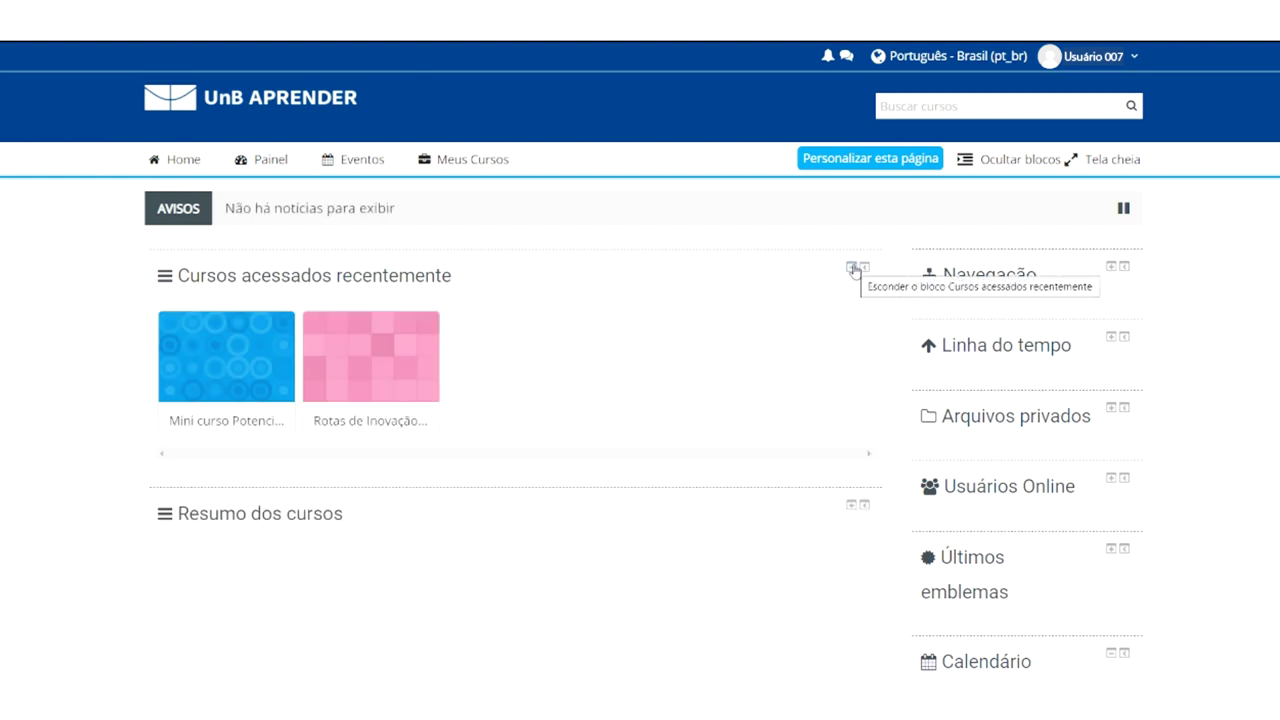
{"action": "left_click", "coordinate": [853, 268]}
{"action": "left_click", "coordinate": [851, 337]}
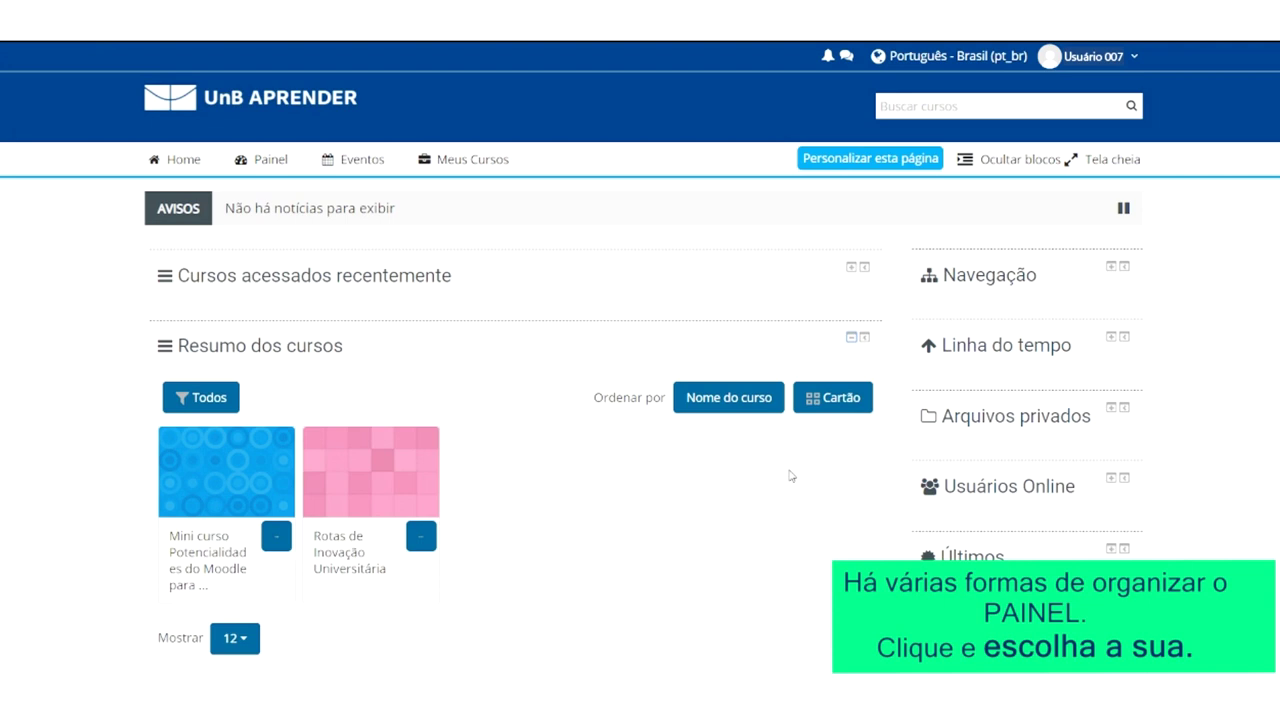
Try the Lista and Resumo layouts for the course overview and switch back to Cartão
{"action": "left_click", "coordinate": [832, 397]}
{"action": "left_click", "coordinate": [812, 451]}
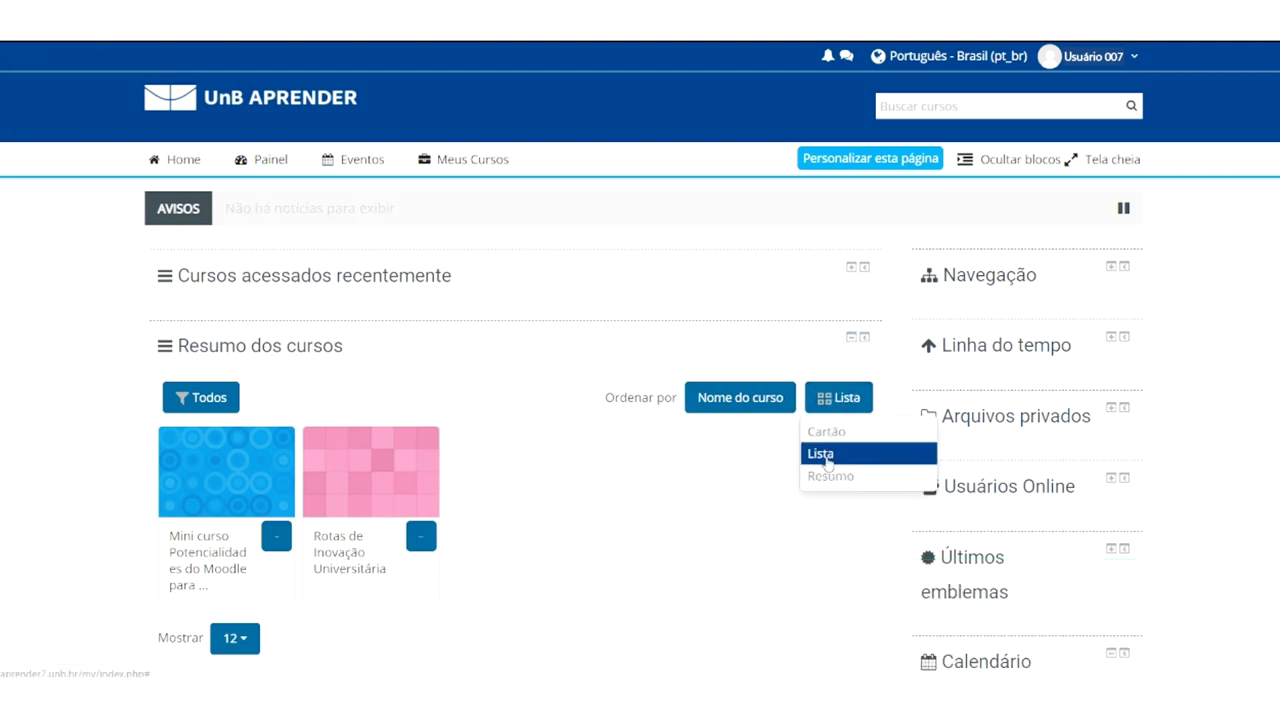
{"action": "left_click", "coordinate": [839, 397]}
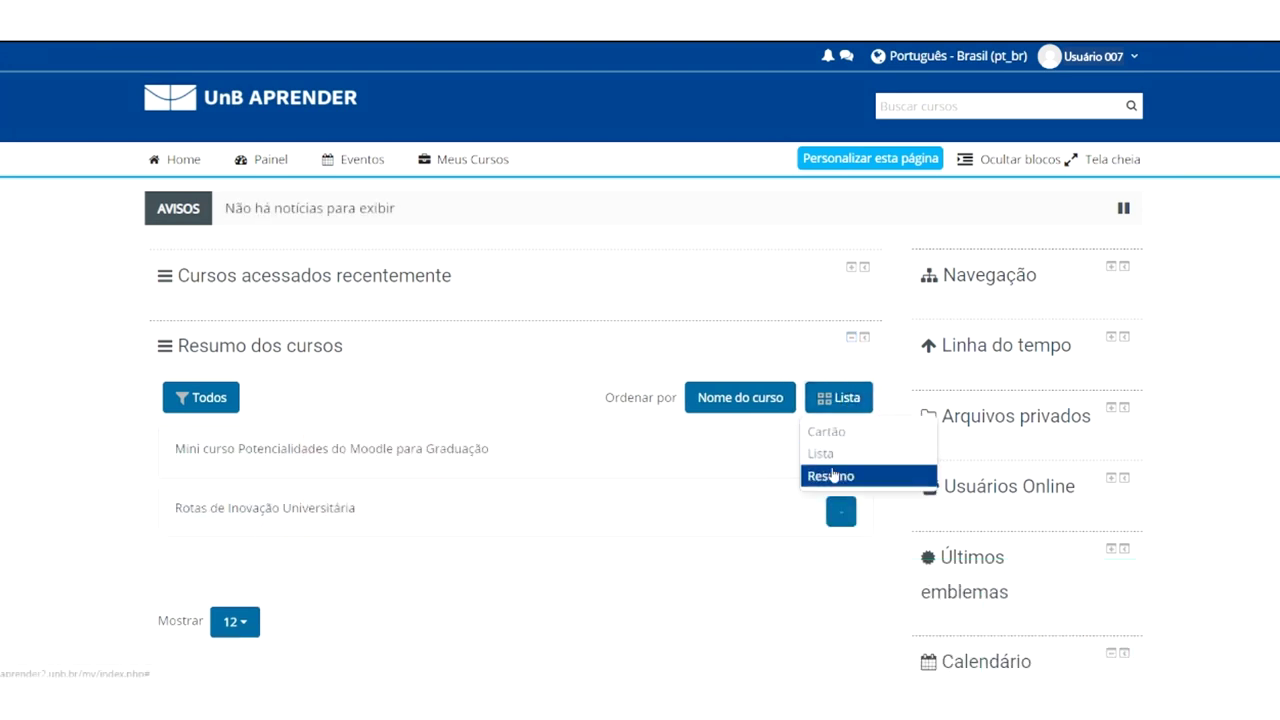
{"action": "left_click", "coordinate": [837, 474]}
{"action": "left_click", "coordinate": [829, 397]}
{"action": "left_click", "coordinate": [812, 431]}
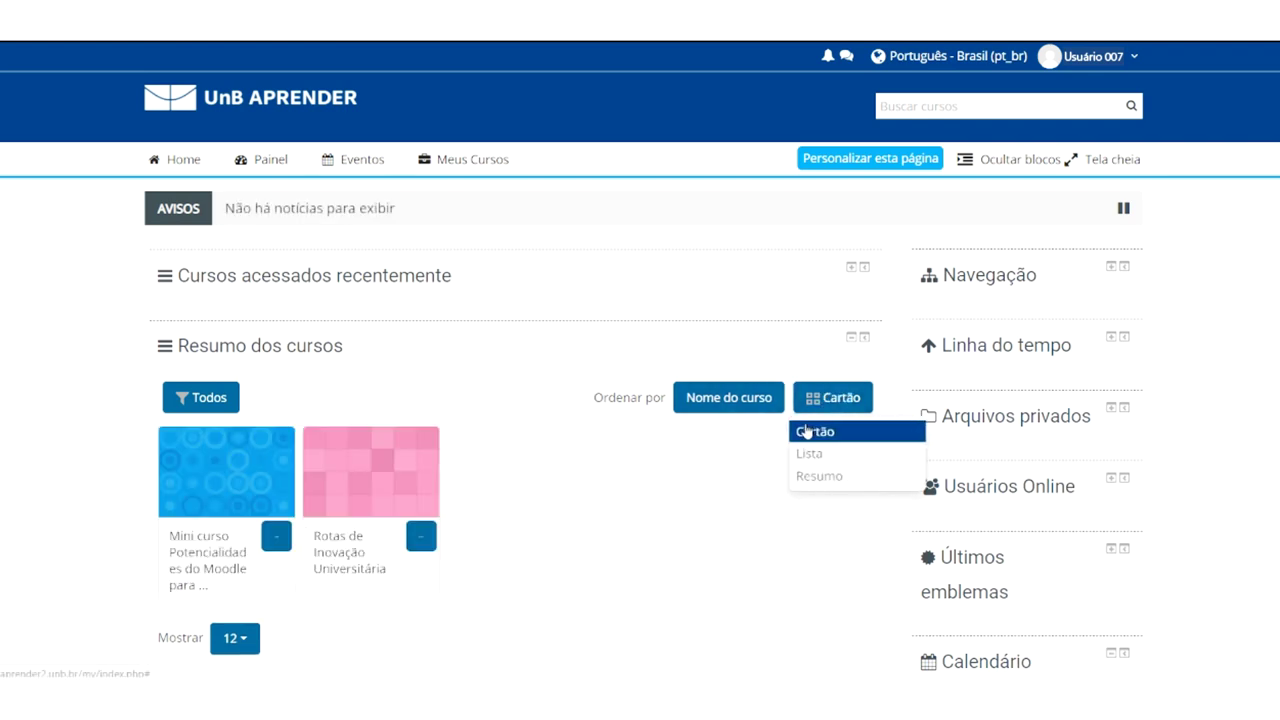
Review the course filter options in Resumo dos cursos and keep the filter on Todos
{"action": "left_click", "coordinate": [237, 404]}
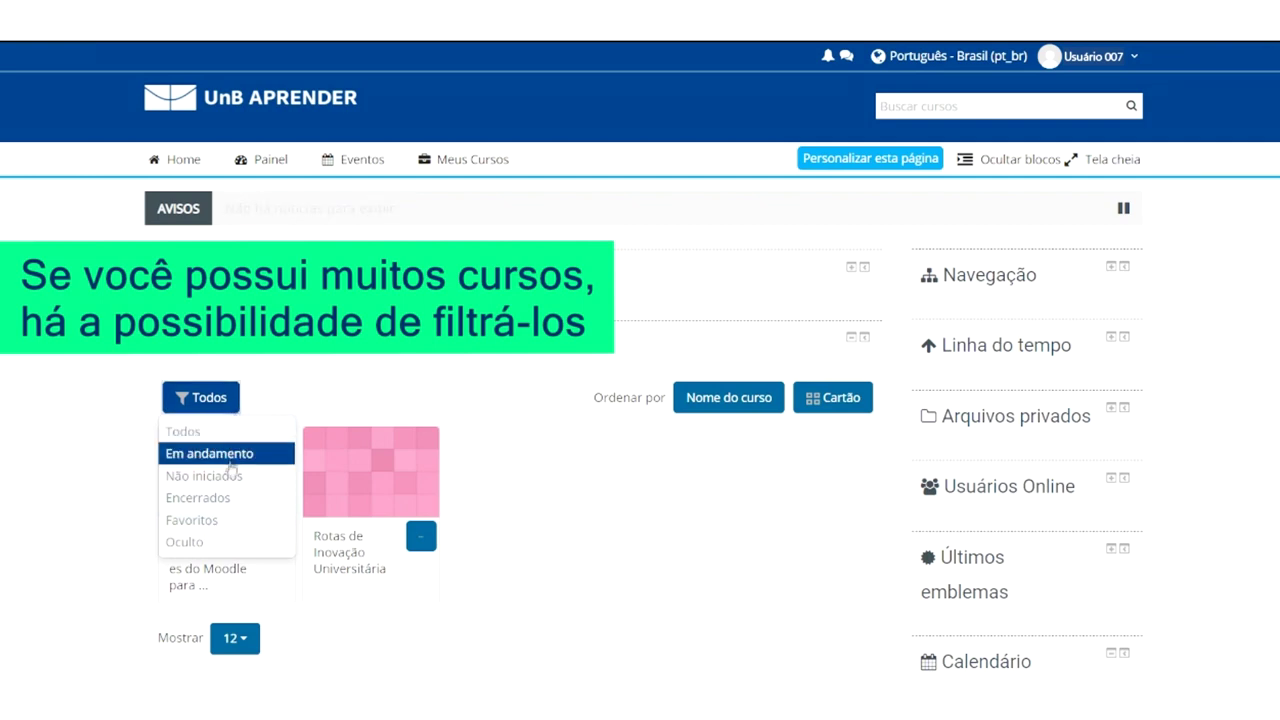
{"action": "left_click", "coordinate": [183, 431]}
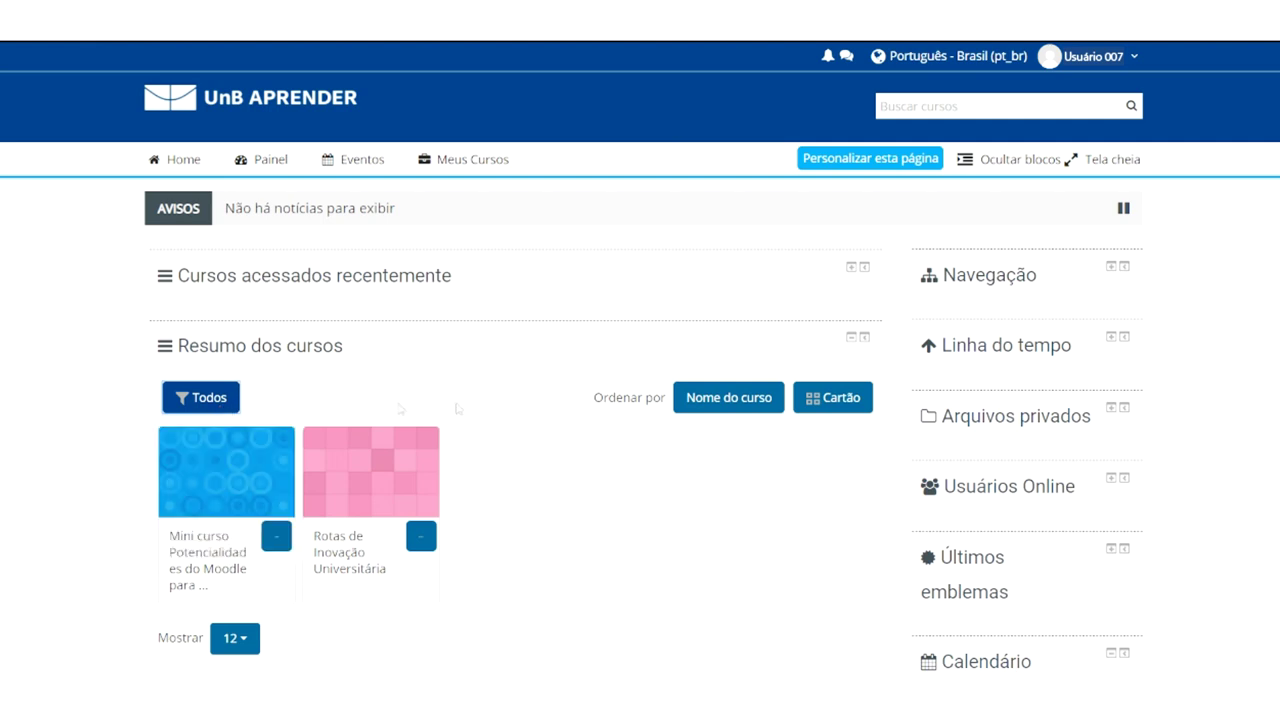
Check the contents of the Navegação, Linha do tempo and Arquivos privados blocks in turn
{"action": "left_click", "coordinate": [1110, 268]}
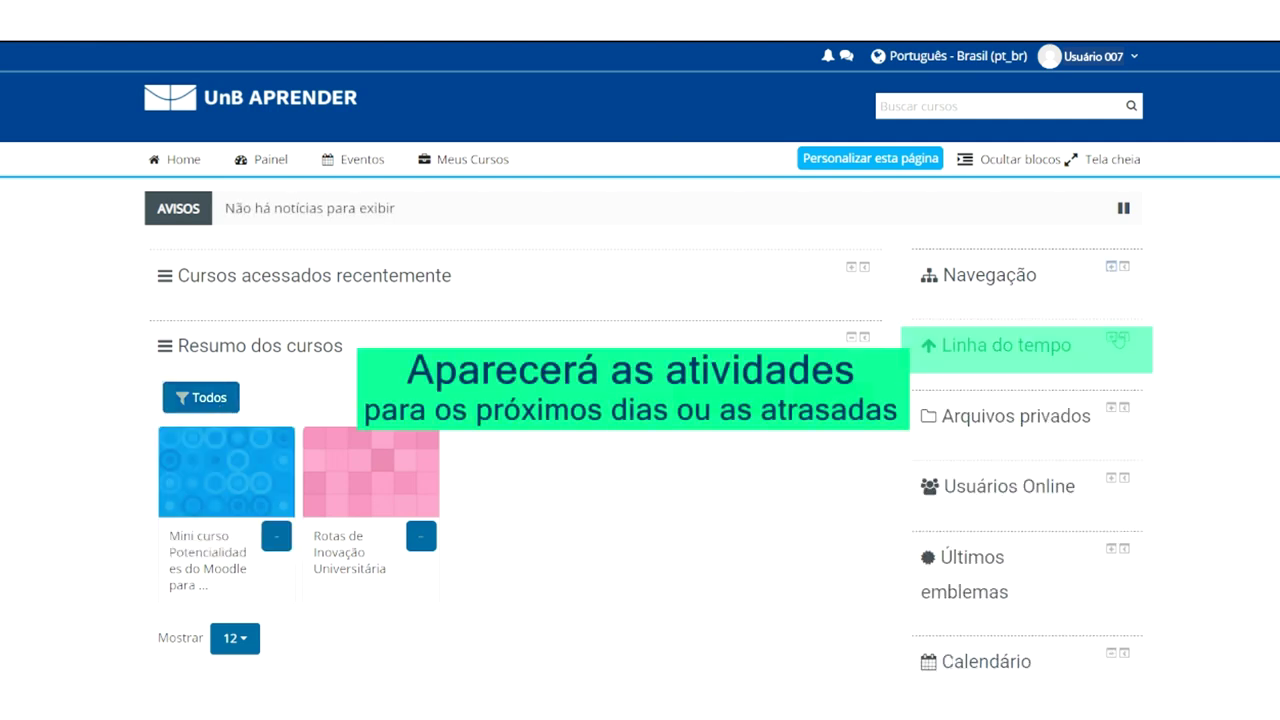
{"action": "left_click", "coordinate": [1111, 338]}
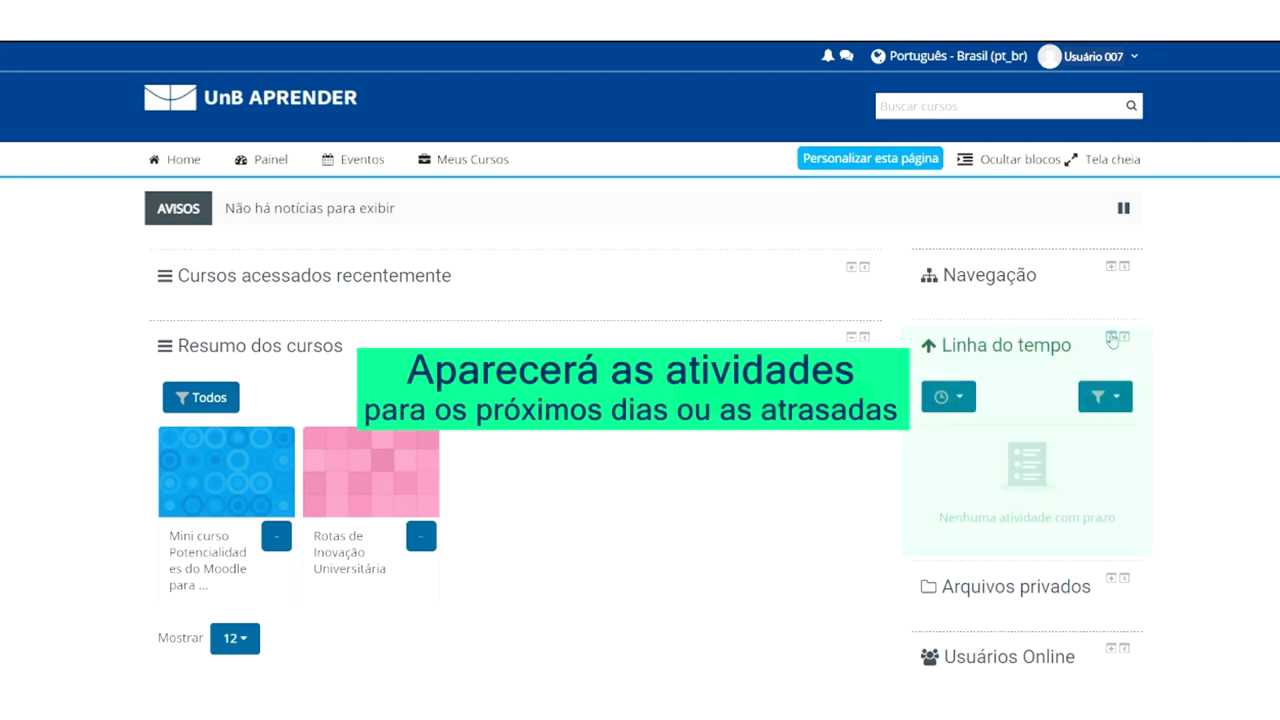
{"action": "left_click", "coordinate": [1111, 338]}
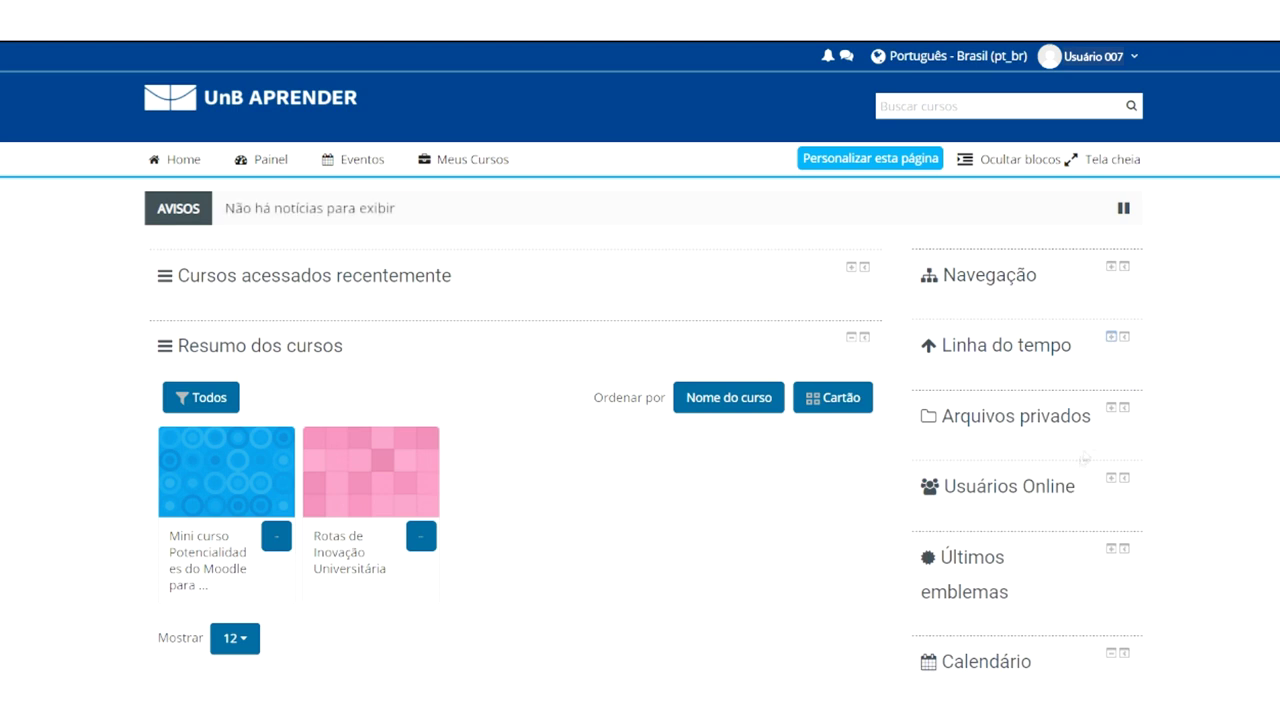
{"action": "left_click", "coordinate": [1111, 409]}
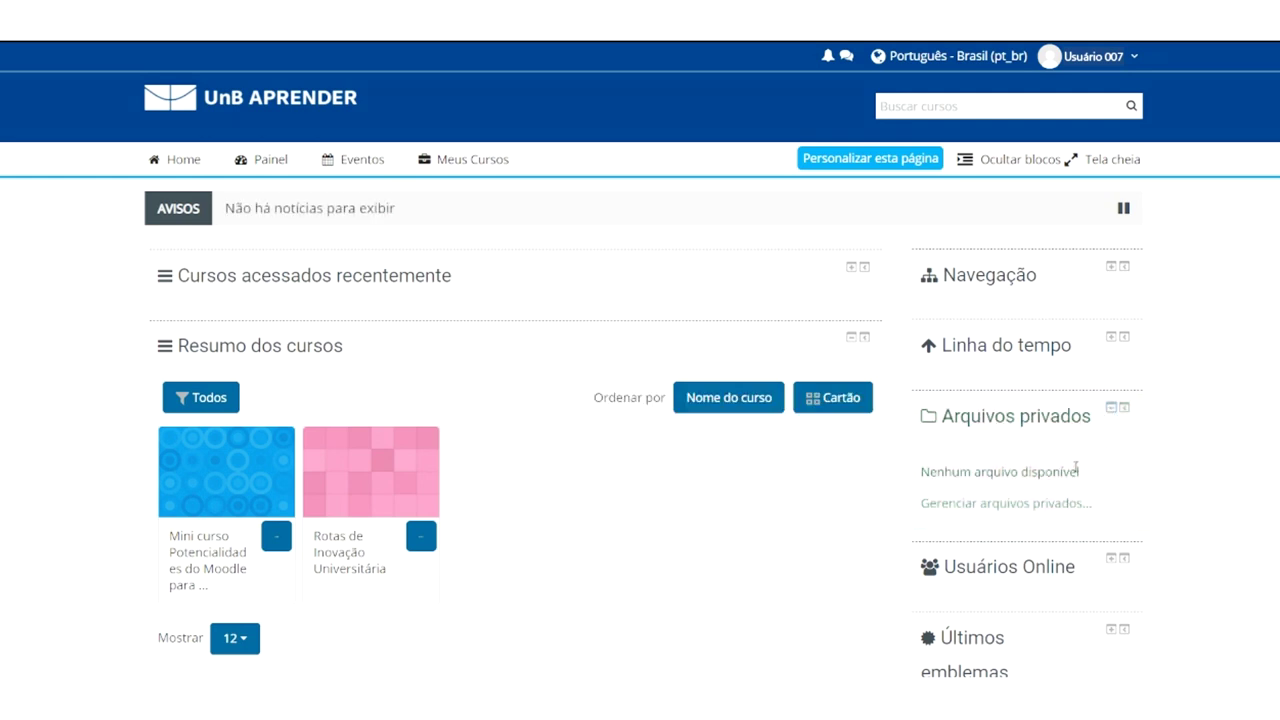
Check the contents of the Últimos emblemas block and collapse it again
{"action": "scroll", "coordinate": [1110, 412], "scroll_direction": "down", "scroll_amount": 5}
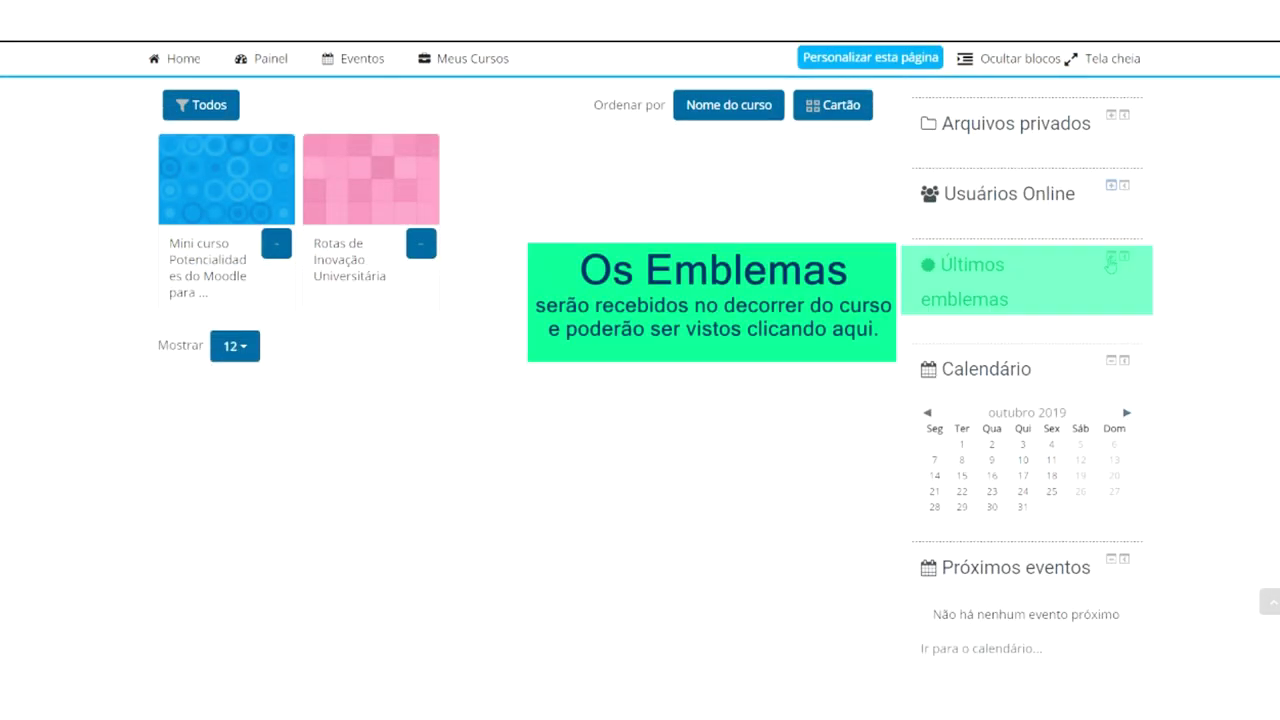
{"action": "left_click", "coordinate": [1110, 259]}
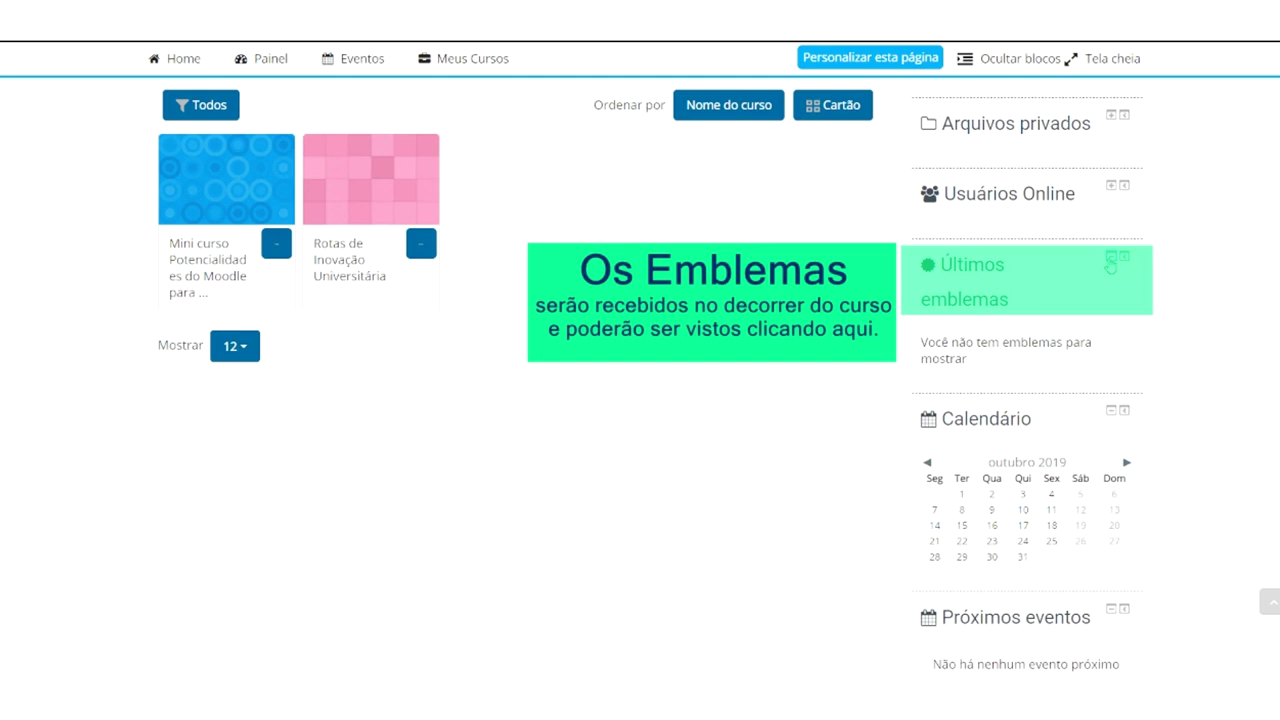
{"action": "left_click", "coordinate": [1110, 259]}
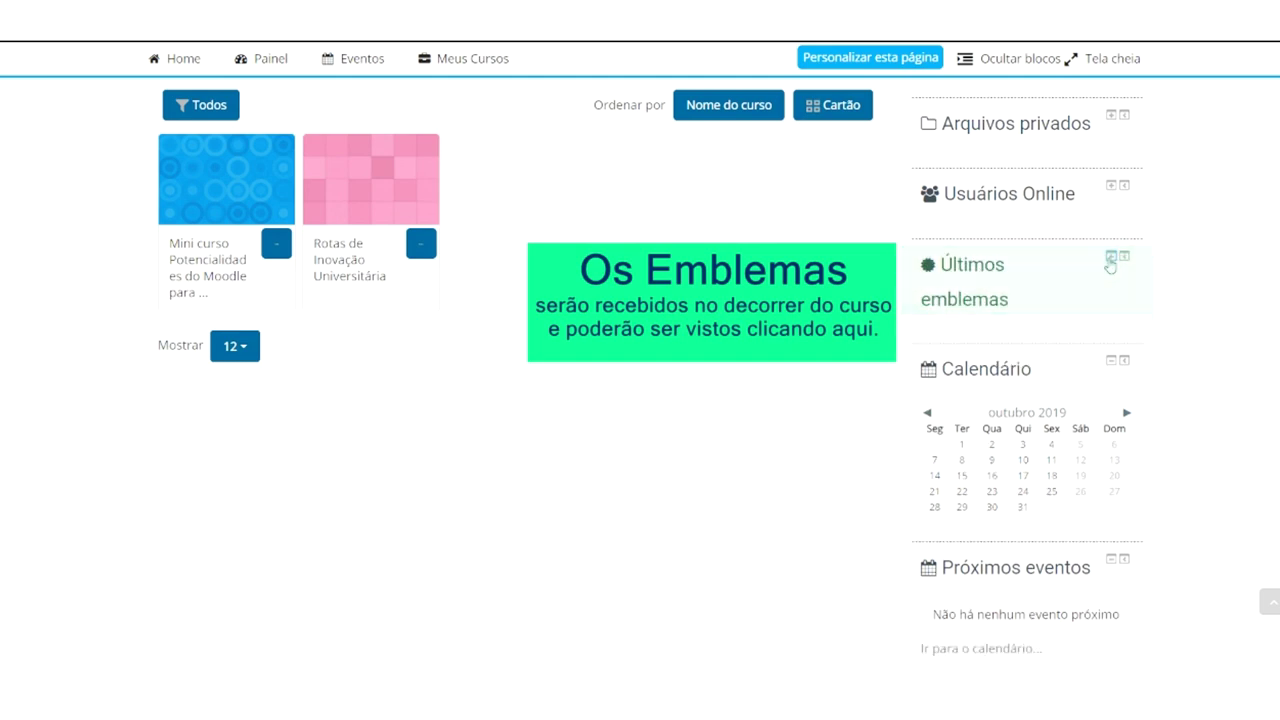
Show novembro 2019 in the Calendário block and go back to outubro 2019
{"action": "scroll", "coordinate": [1110, 353], "scroll_direction": "down", "scroll_amount": 2}
{"action": "left_click", "coordinate": [1125, 329]}
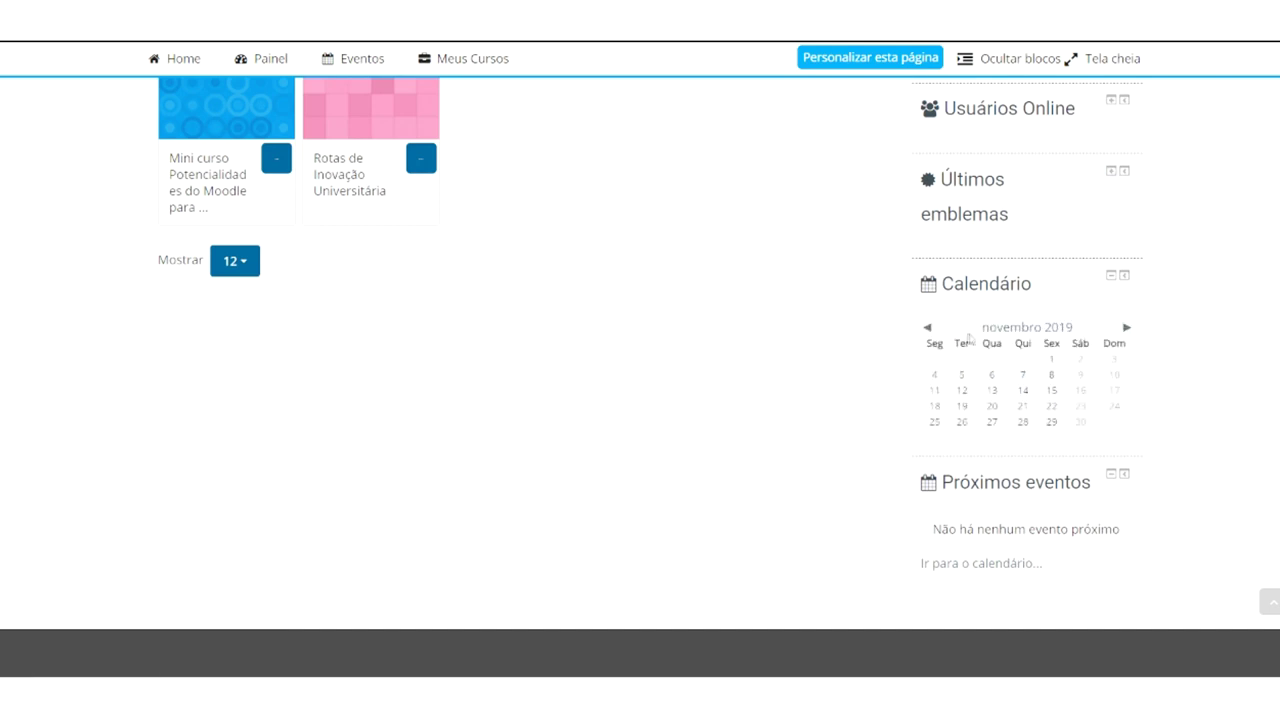
{"action": "left_click", "coordinate": [927, 328]}
Go to the Eventos calendar page and show upcoming events for the MPMG course
{"action": "scroll", "coordinate": [1112, 462], "scroll_direction": "up", "scroll_amount": 5}
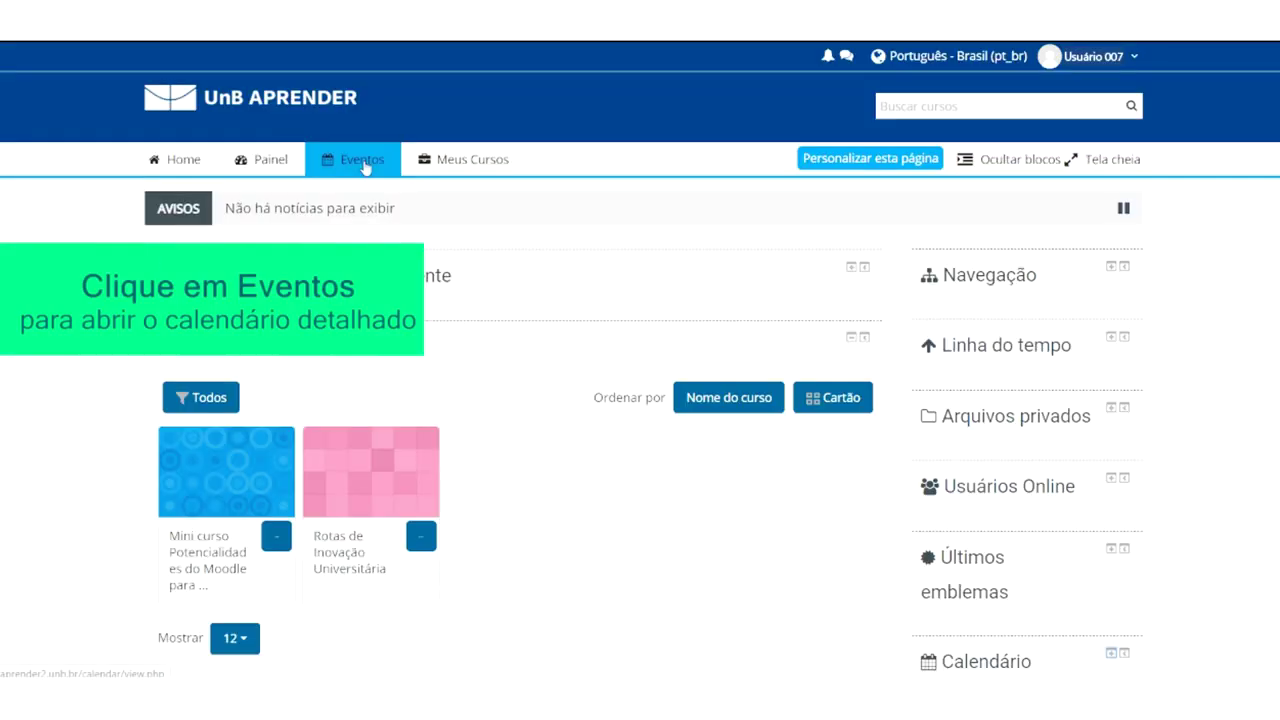
{"action": "left_click", "coordinate": [364, 162]}
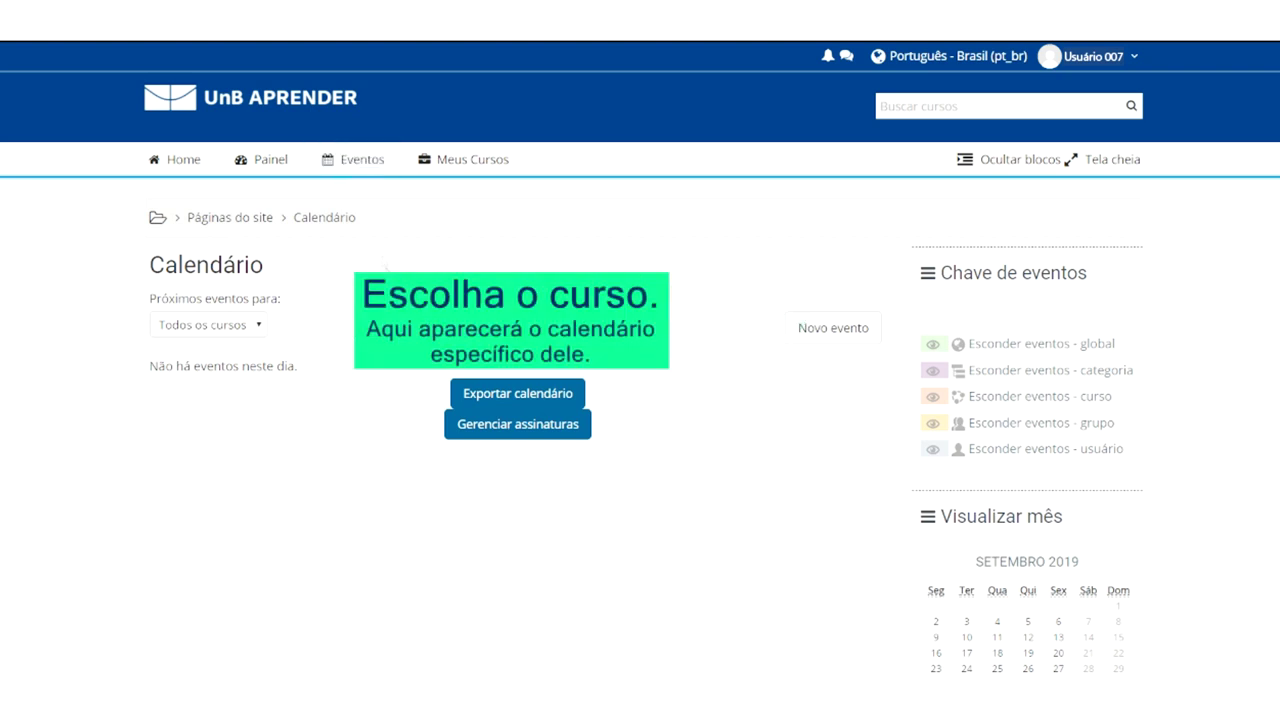
{"action": "left_click", "coordinate": [260, 326]}
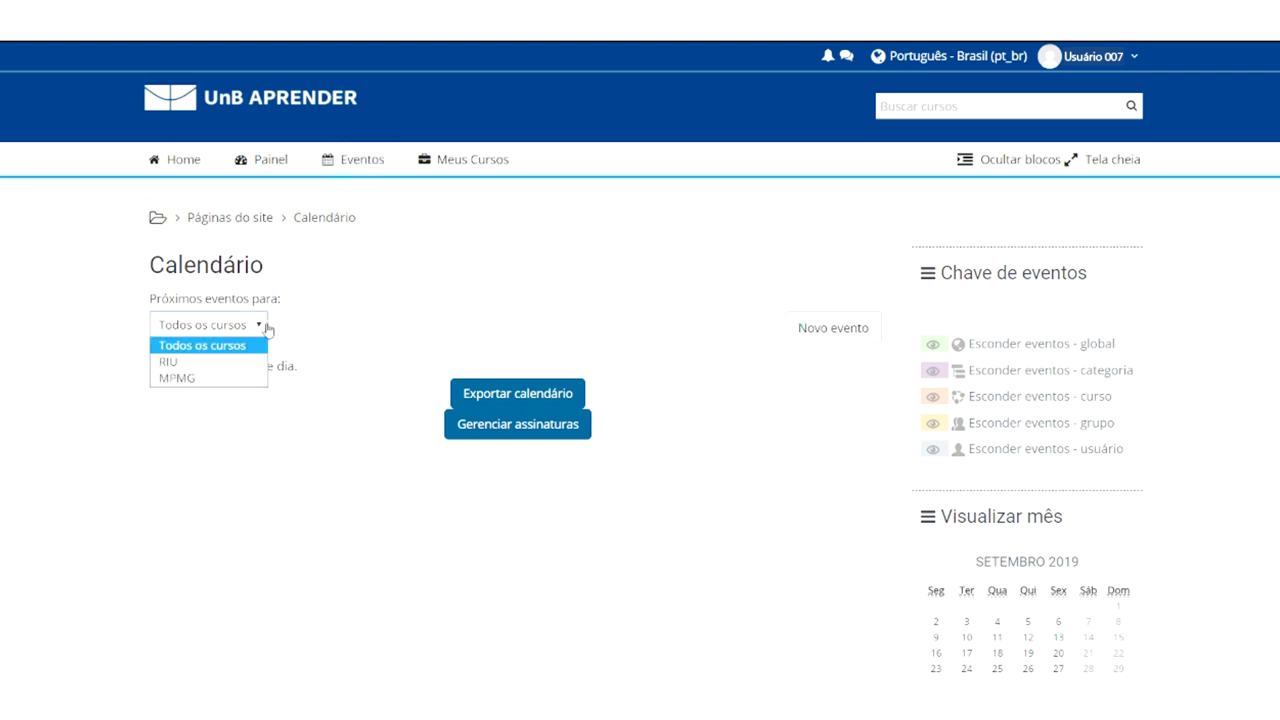
{"action": "left_click", "coordinate": [229, 378]}
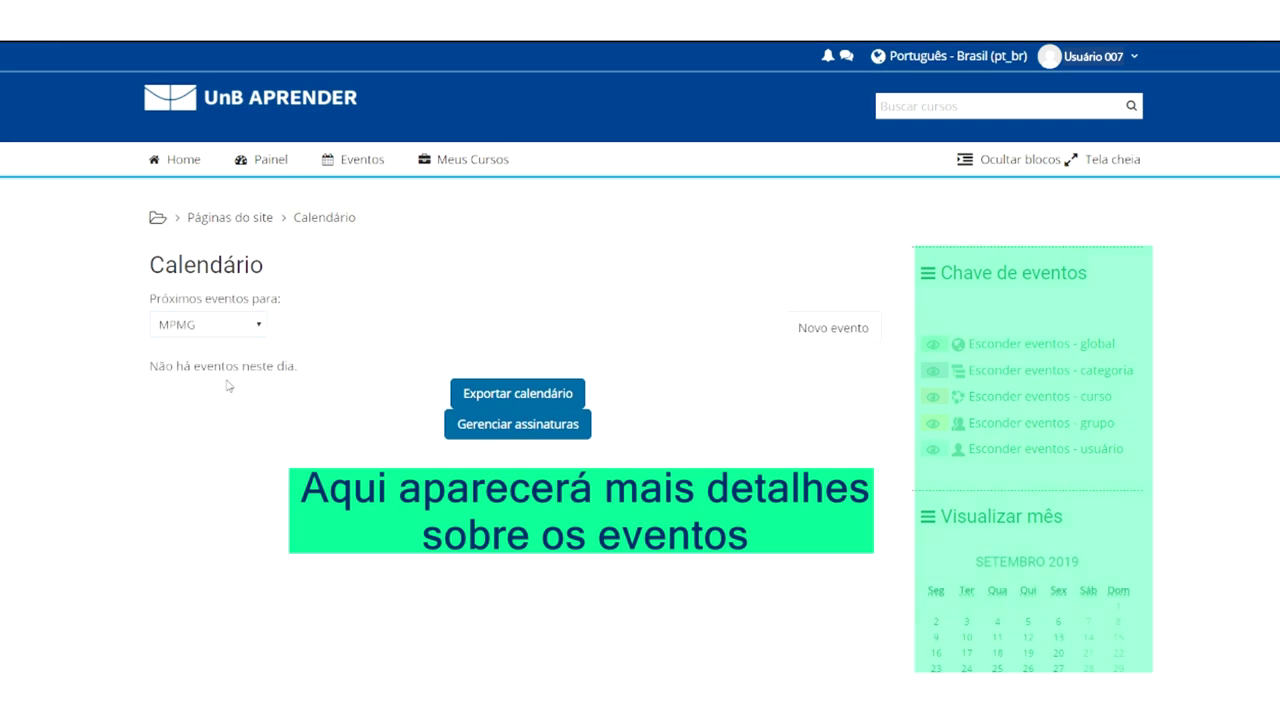
Switch the upcoming events to the RIU course and back to Todos os cursos
{"action": "left_click", "coordinate": [227, 332]}
{"action": "left_click", "coordinate": [217, 361]}
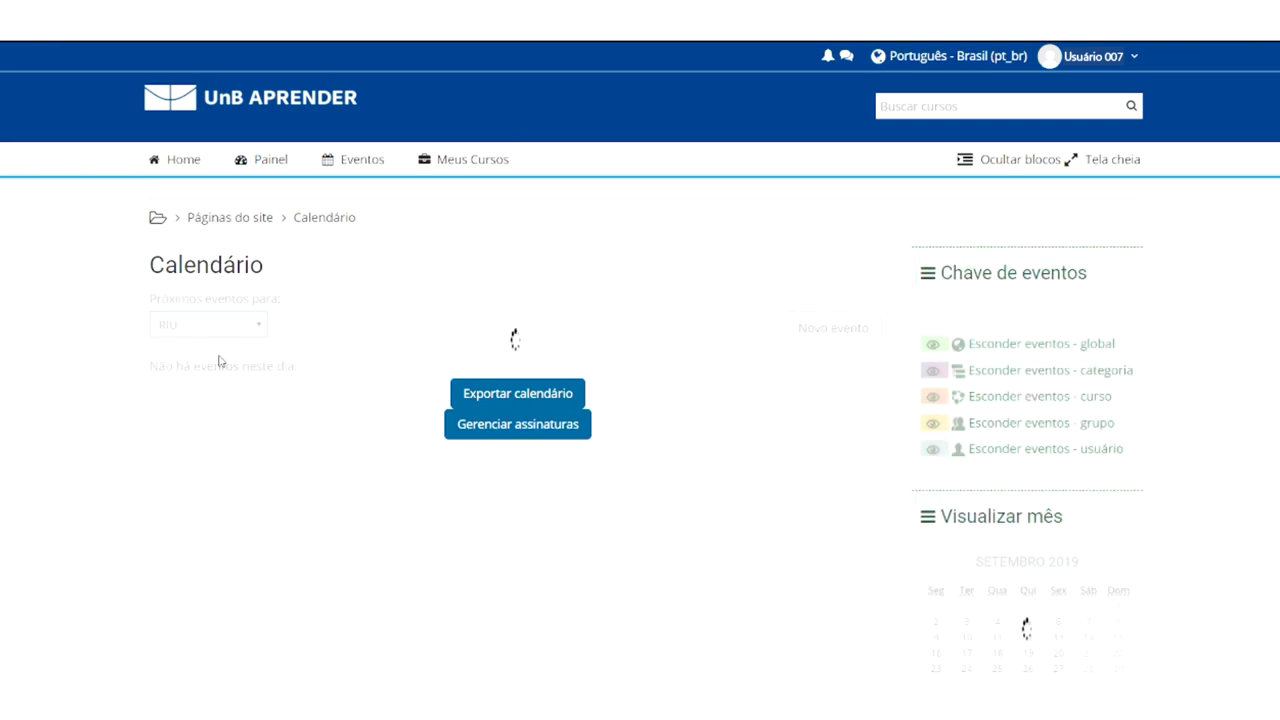
{"action": "left_click", "coordinate": [230, 320]}
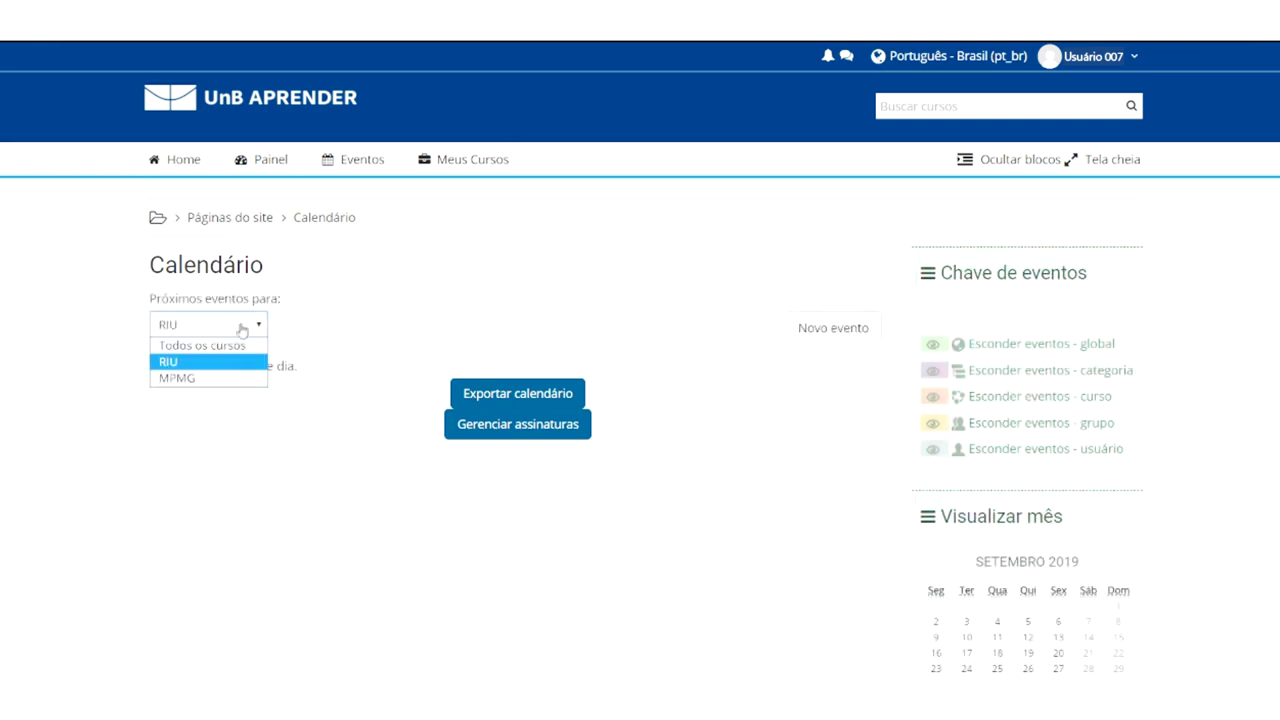
{"action": "left_click", "coordinate": [229, 346]}
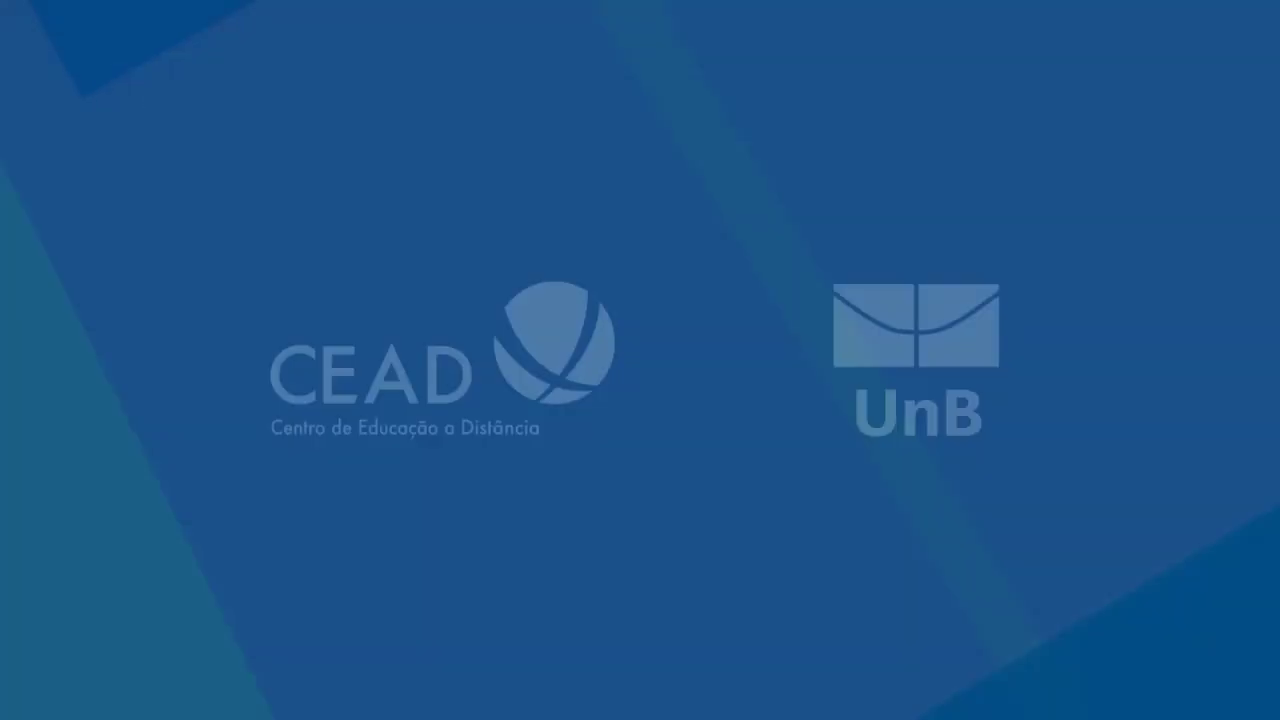